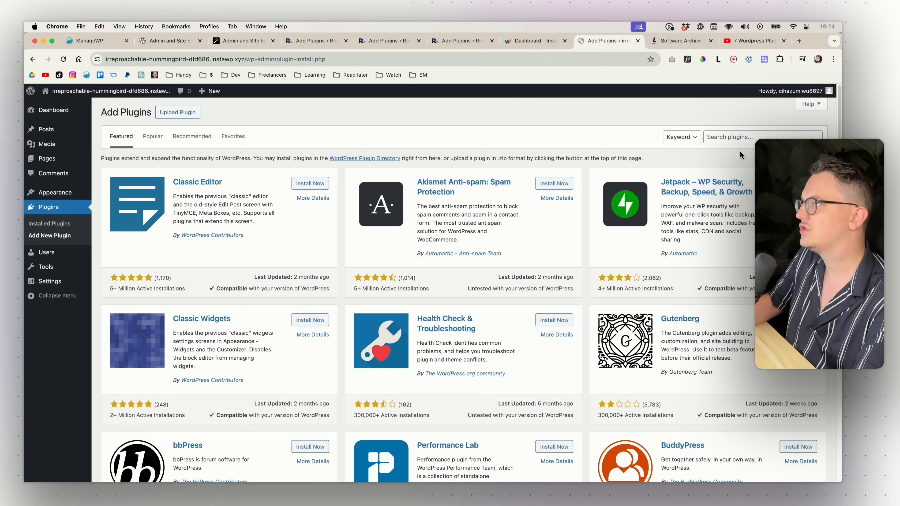
# - Search the WordPress plugin directory for 'ase'
pyautogui.click(737, 138)
pyautogui.write('ase')
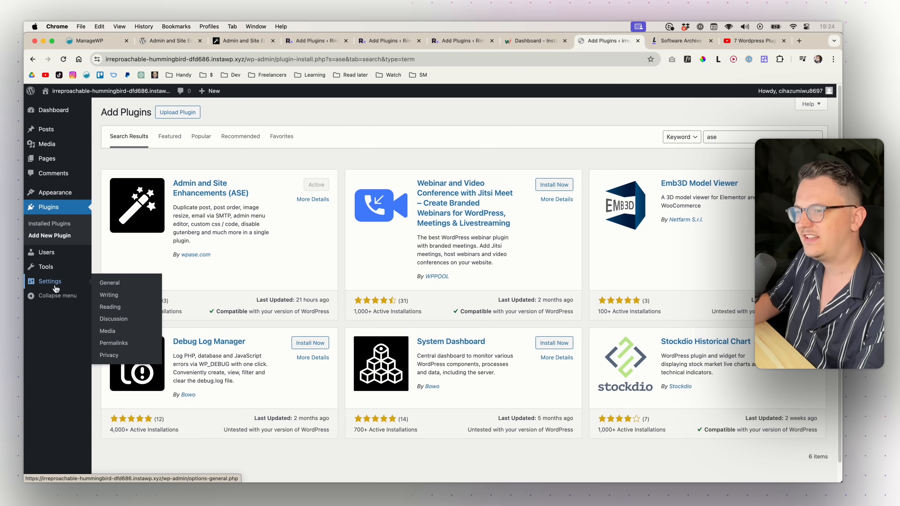
# - Open the Admin and Site Enhancements (ASE) settings from the Installed Plugins list
pyautogui.moveTo(61, 268)
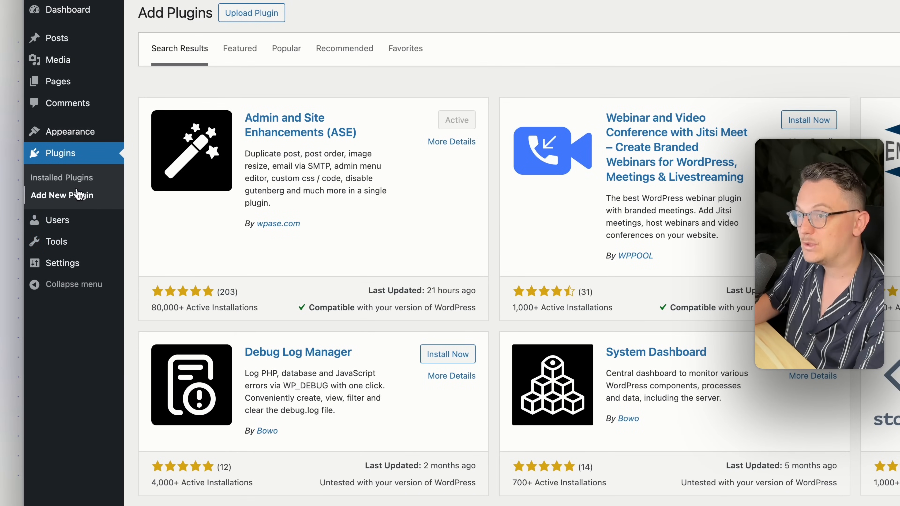
pyautogui.click(70, 178)
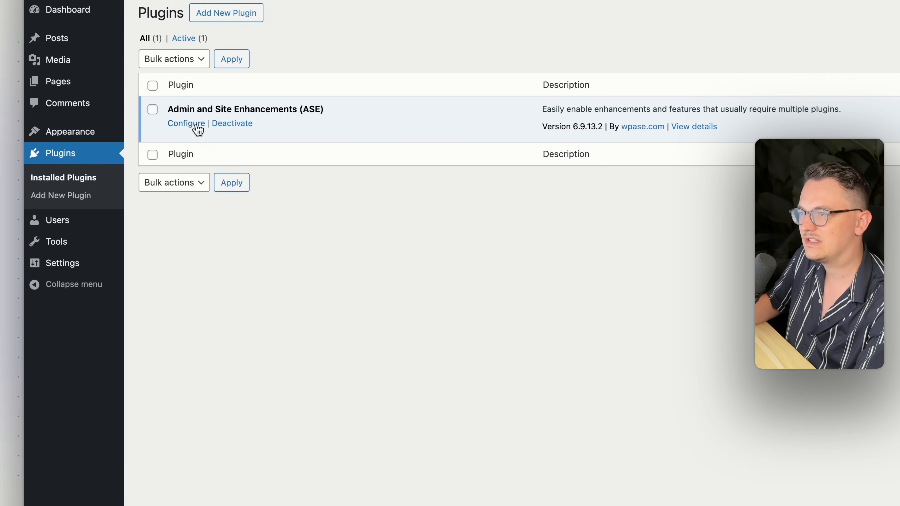
pyautogui.click(195, 125)
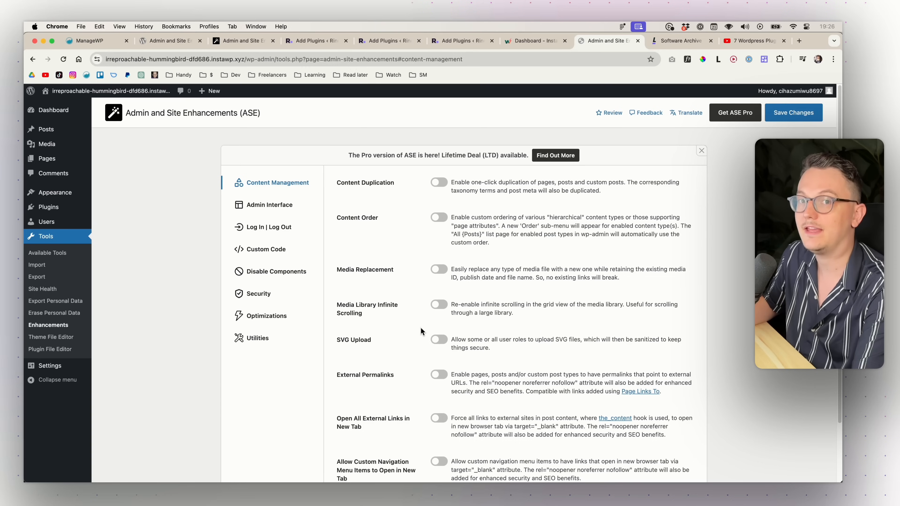
# - Compare the Figma Original design and Redesign v3 frames against the live ASE settings page
pyautogui.press('super+Tab')
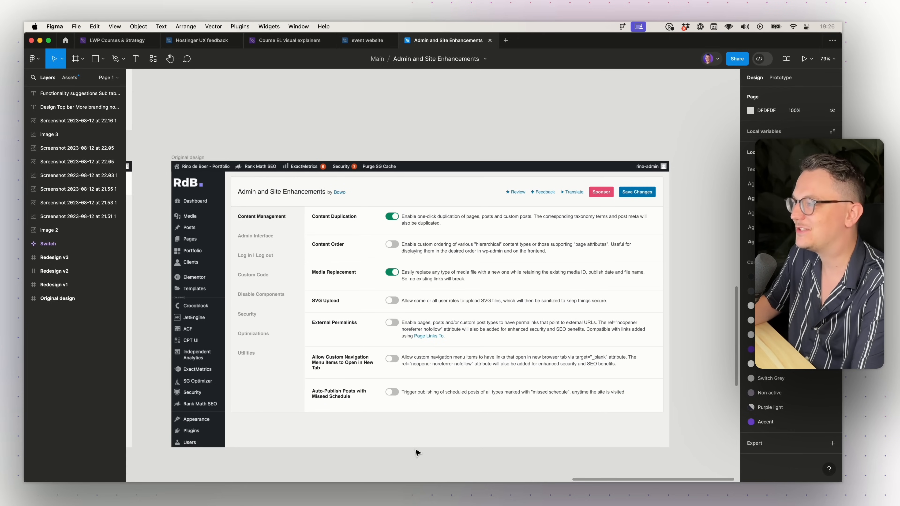
pyautogui.scroll(3, 418, 453)
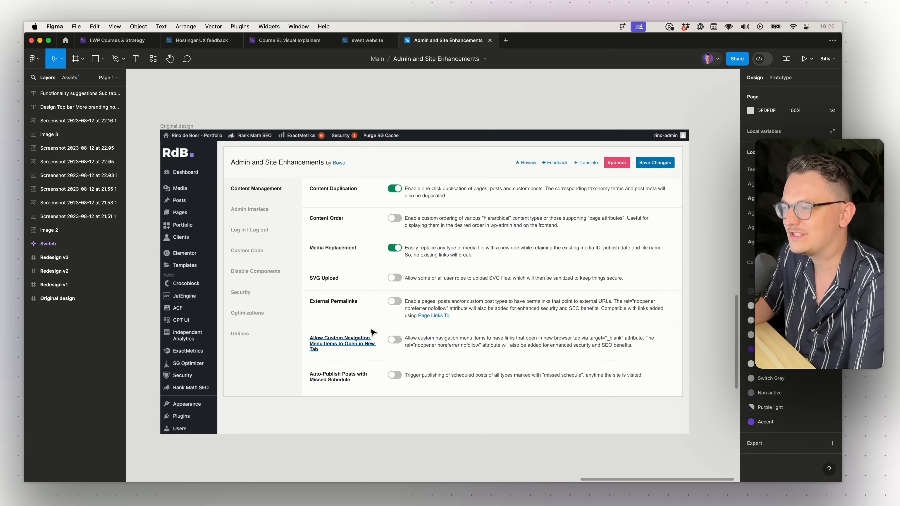
pyautogui.scroll(-1, 372, 330)
pyautogui.scroll(-5, 372, 331)
pyautogui.hscroll(-6, 291, 305)
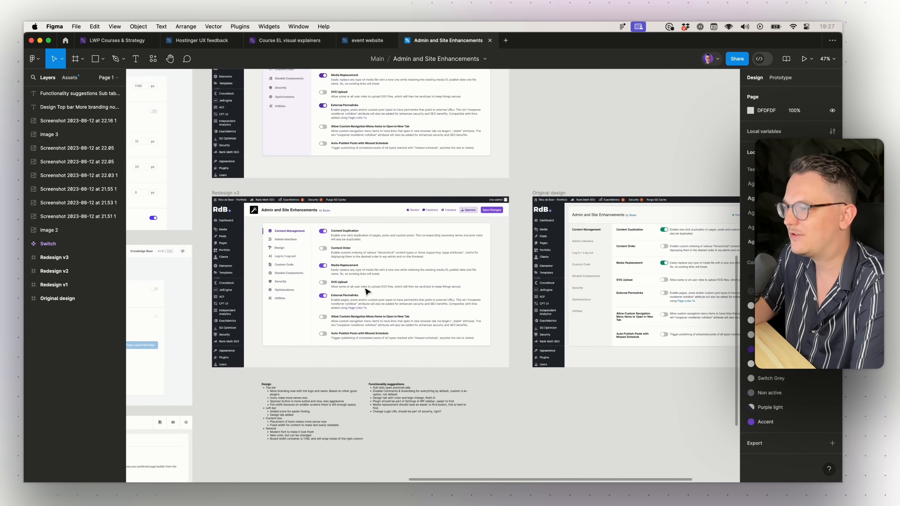
pyautogui.scroll(4, 293, 295)
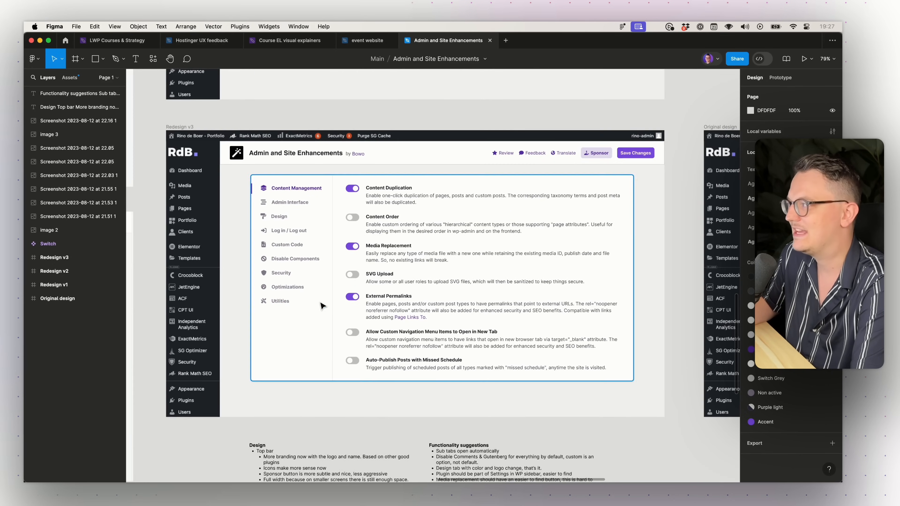
pyautogui.scroll(2, 311, 294)
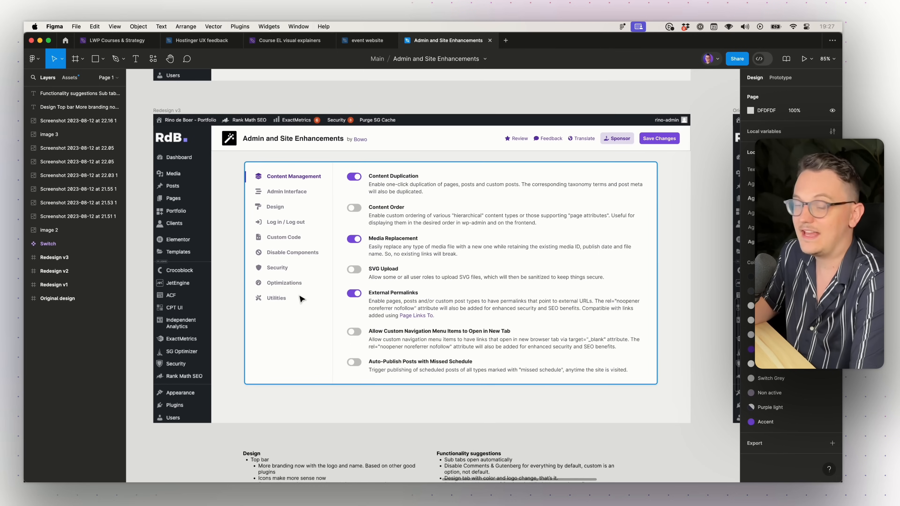
pyautogui.press('super+Tab')
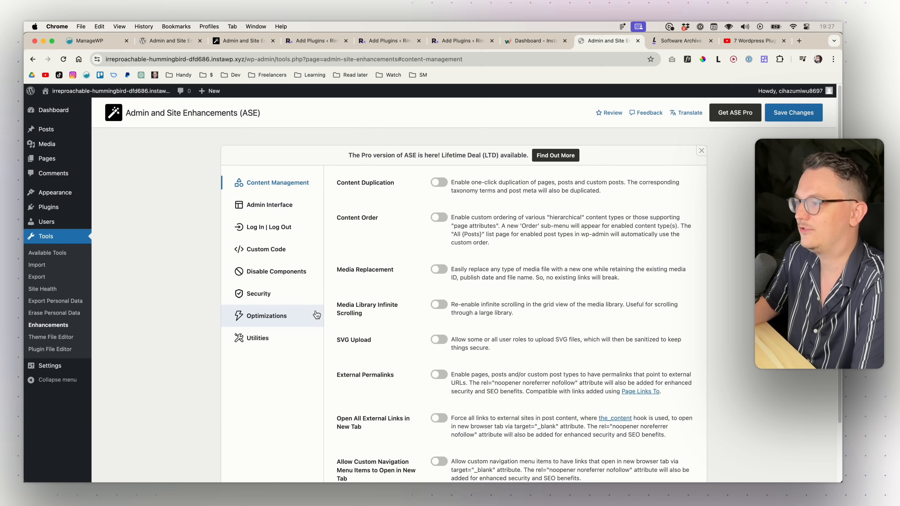
pyautogui.press('super+Tab')
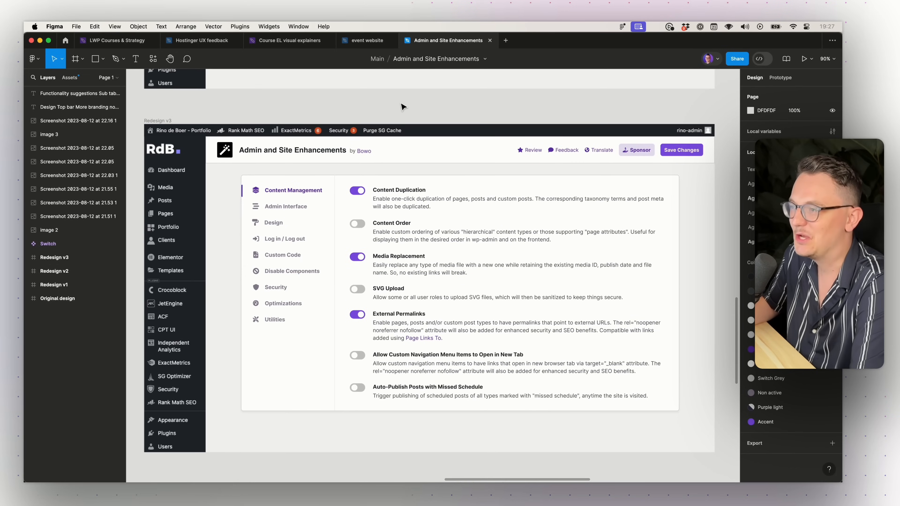
pyautogui.press('super+Tab')
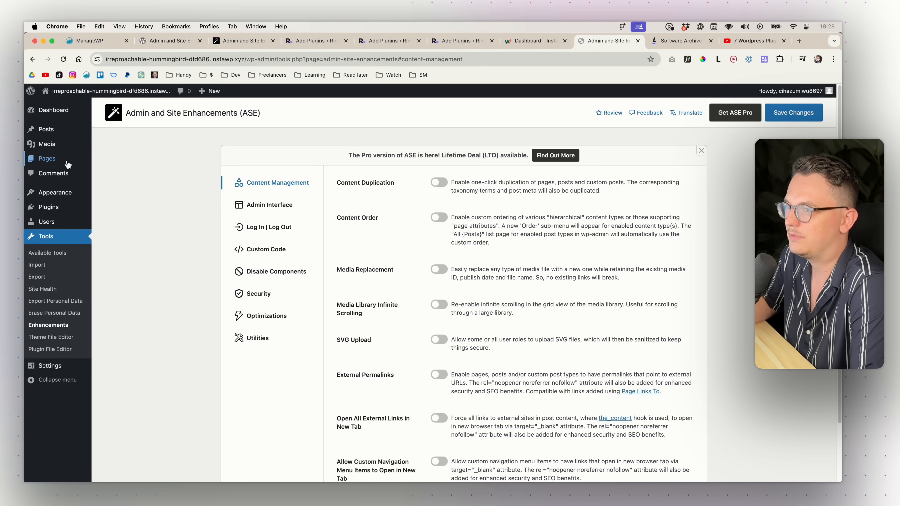
# - Enable Content Duplication and confirm pages now show a Duplicate action
pyautogui.moveTo(52, 162)
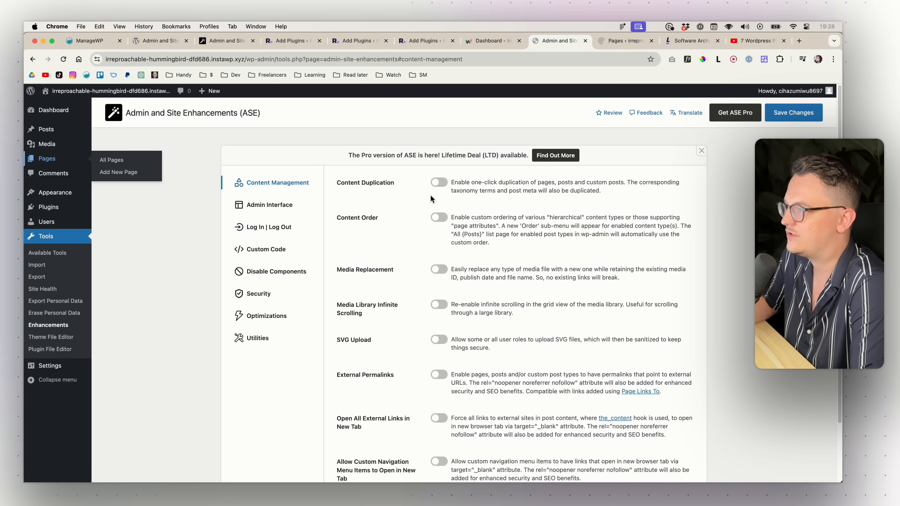
pyautogui.click(439, 186)
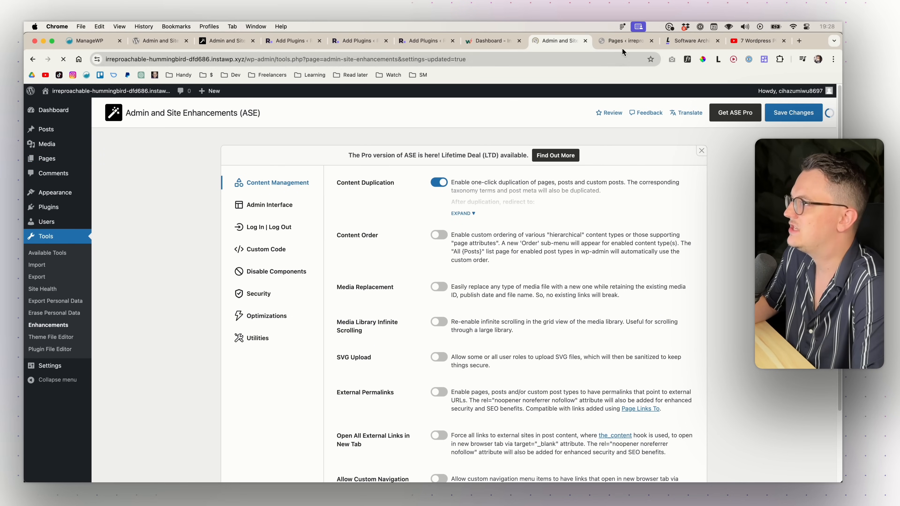
pyautogui.click(624, 41)
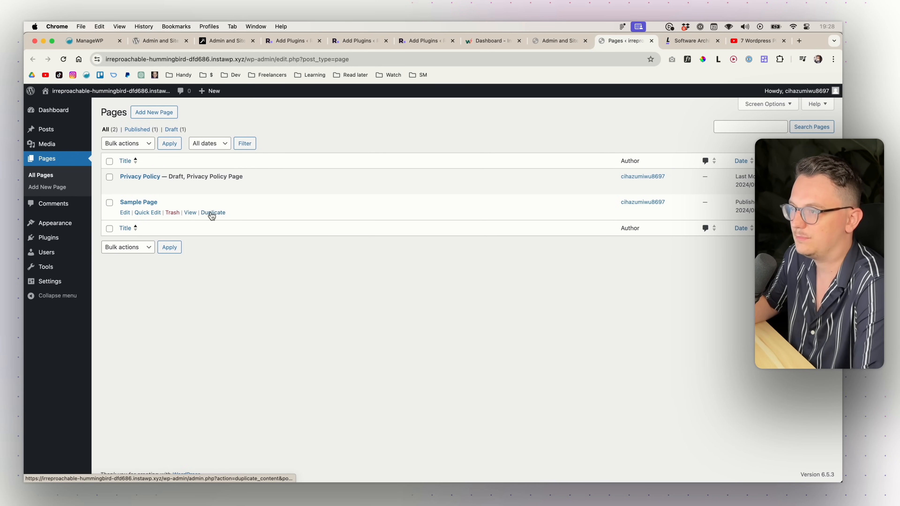
pyautogui.hotkey('ctrl', 'shift', 'Tab')
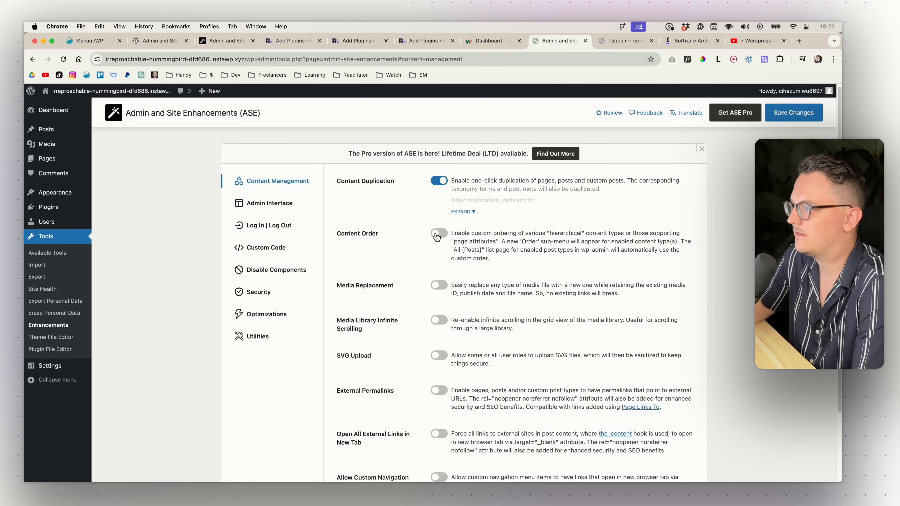
pyautogui.hotkey('ctrl', 'Tab')
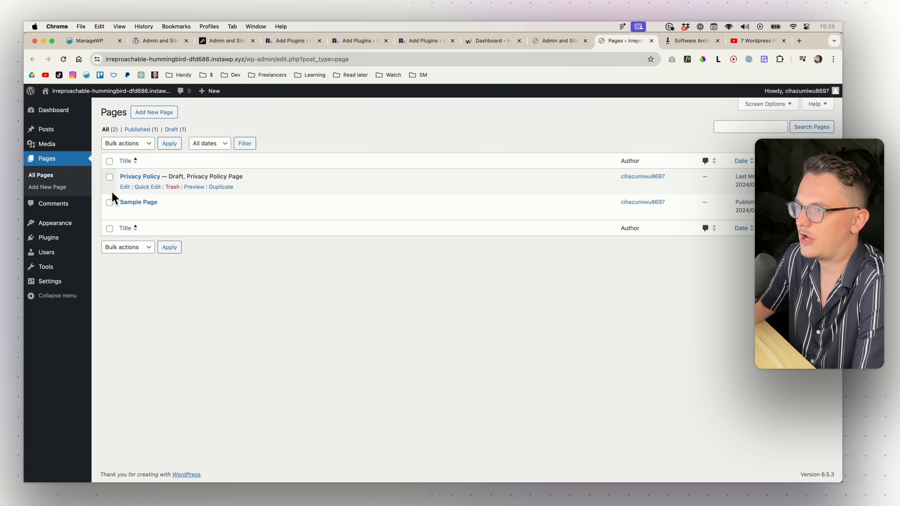
pyautogui.hotkey('ctrl', 'shift', 'Tab')
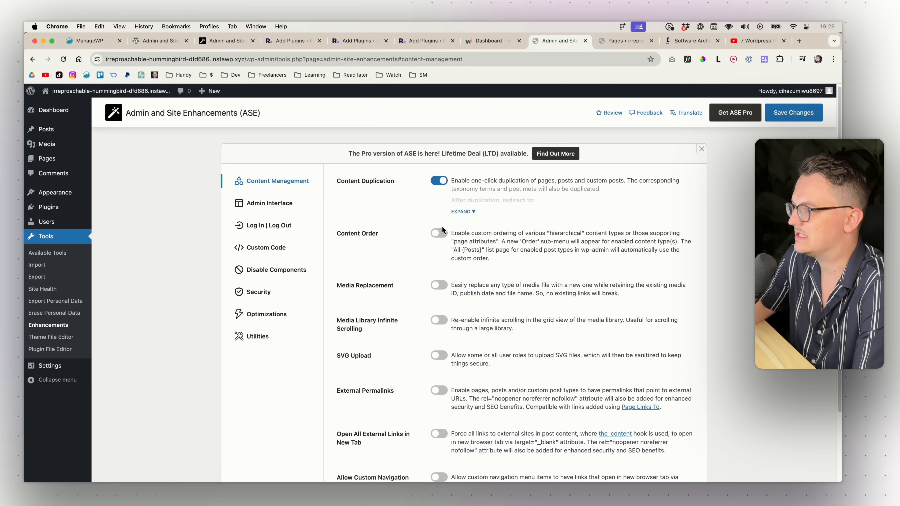
# - Switch on ASE Content Order, save, and check the Pages list
pyautogui.click(442, 232)
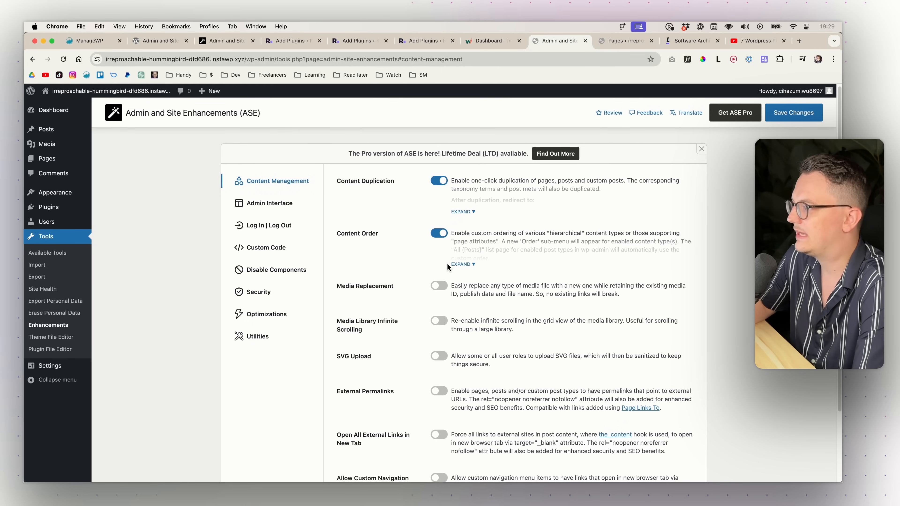
pyautogui.click(783, 119)
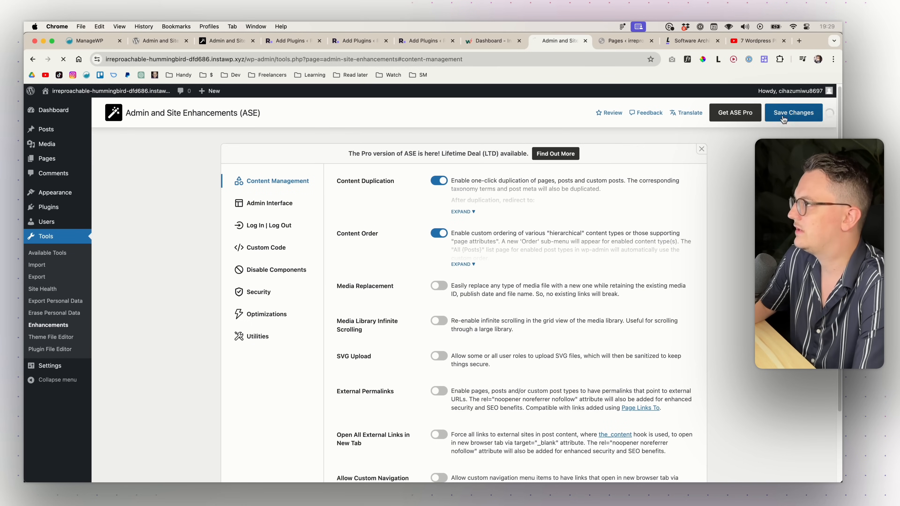
pyautogui.click(615, 42)
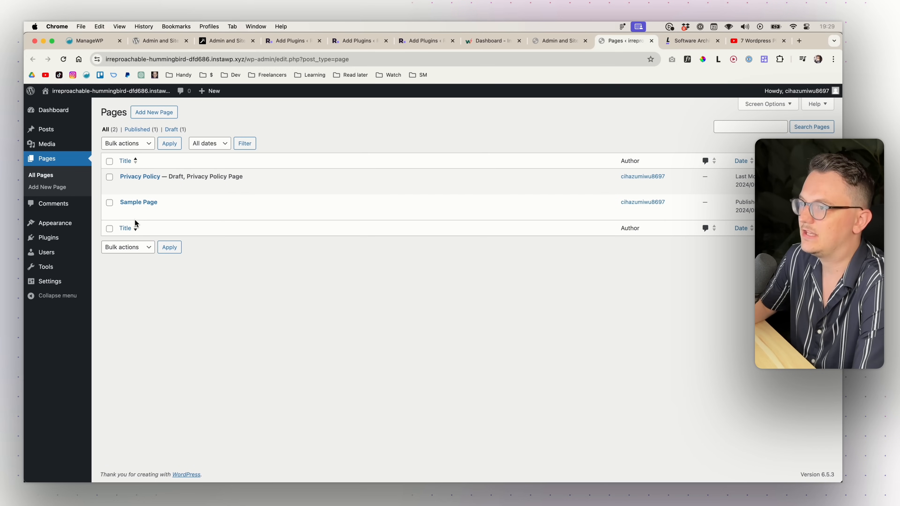
pyautogui.click(548, 45)
# - Enable Content Order for Pages (page) - Hierarchical and save the settings
pyautogui.click(468, 267)
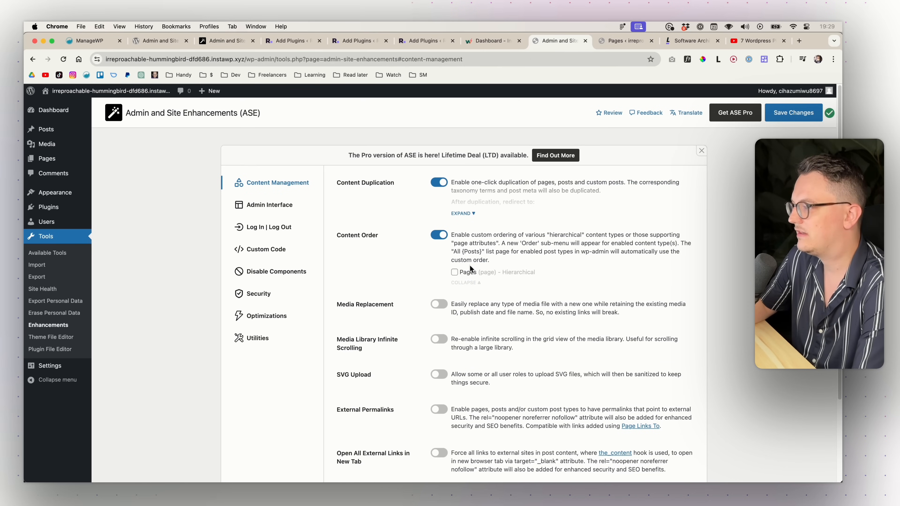
pyautogui.click(454, 273)
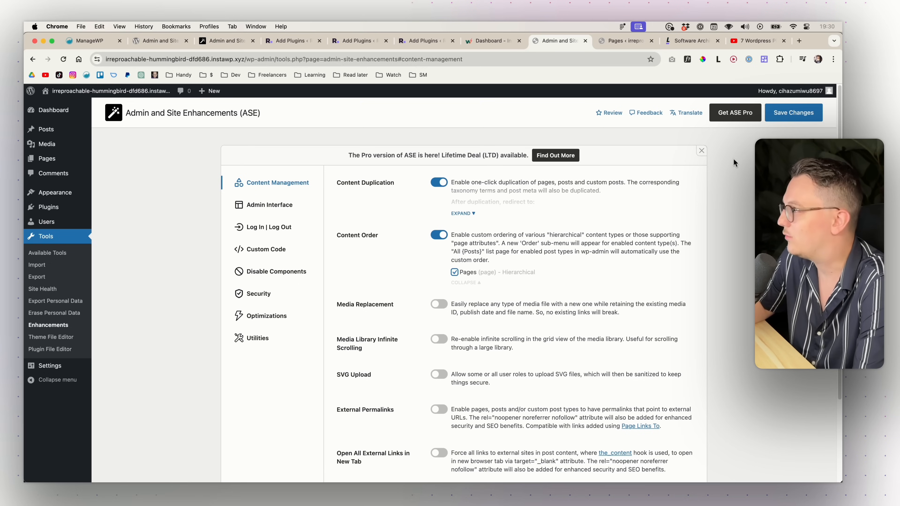
pyautogui.click(794, 112)
# - Move Sample Page above Privacy Policy in Pages > Order, then view All Pages
pyautogui.click(619, 43)
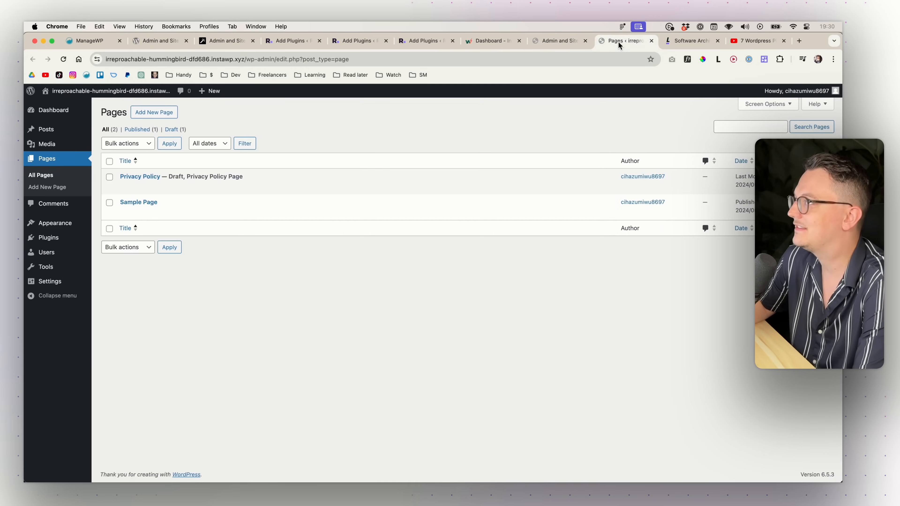
pyautogui.press('super+r')
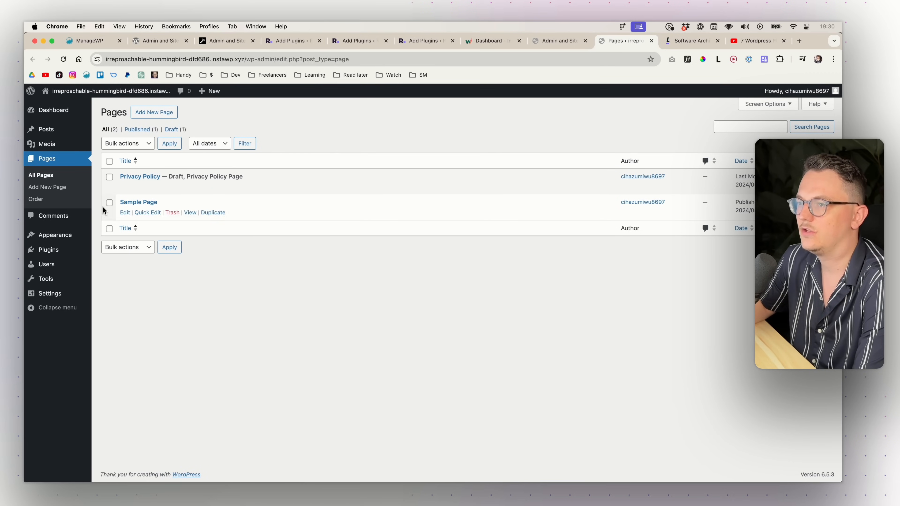
pyautogui.click(38, 200)
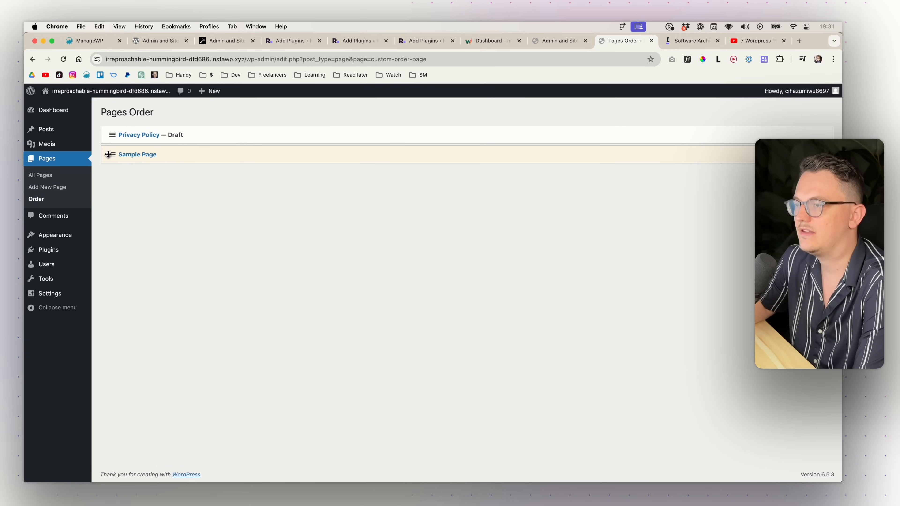
pyautogui.moveTo(111, 155); pyautogui.dragTo(110, 135)
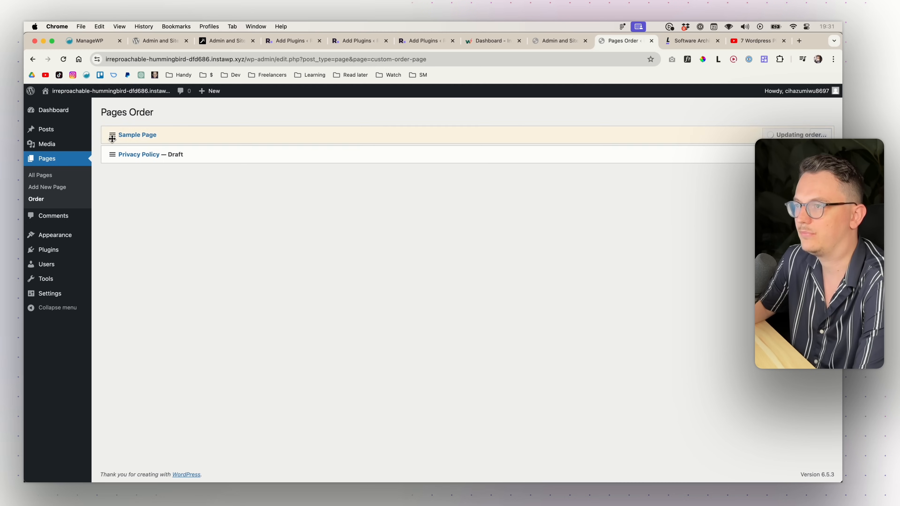
pyautogui.click(40, 176)
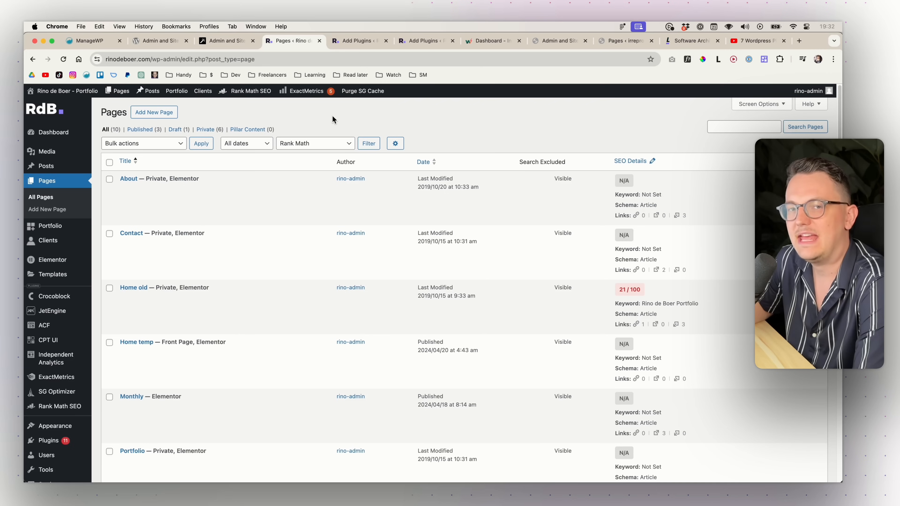
# - Expand Content Order in the ASE settings to show its post type checkboxes
pyautogui.moveTo(268, 195)
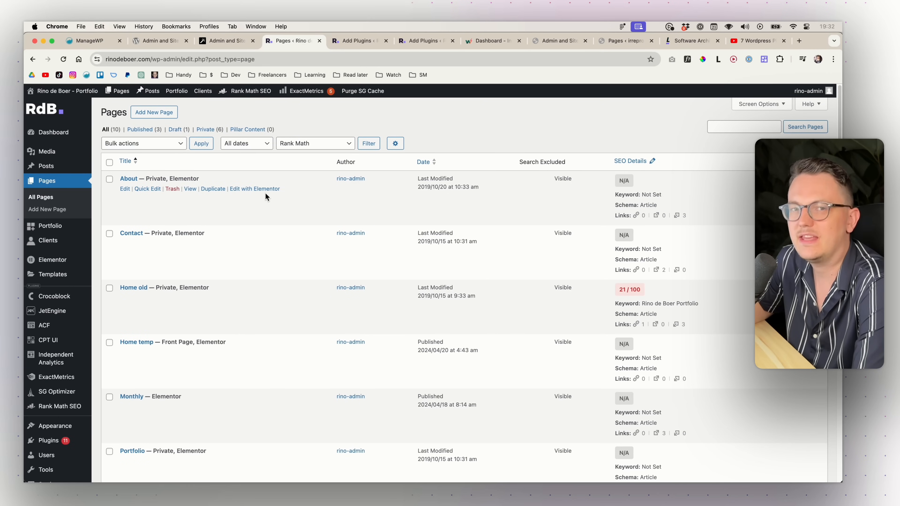
pyautogui.moveTo(225, 291)
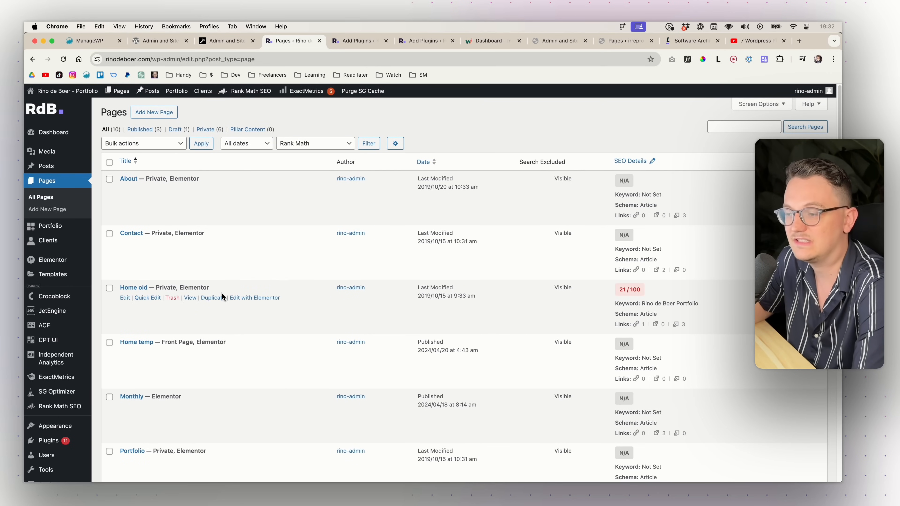
pyautogui.moveTo(217, 415)
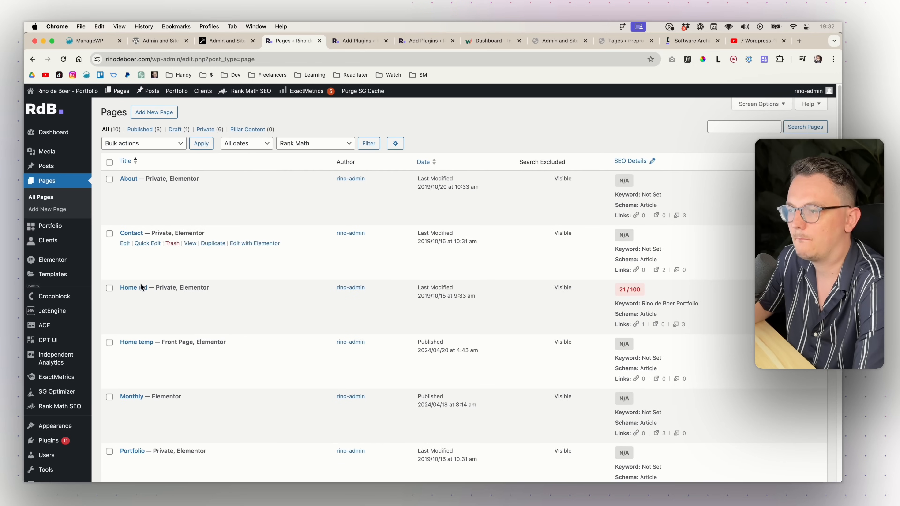
pyautogui.moveTo(170, 345)
pyautogui.moveTo(164, 342); pyautogui.dragTo(216, 342)
pyautogui.click(216, 342)
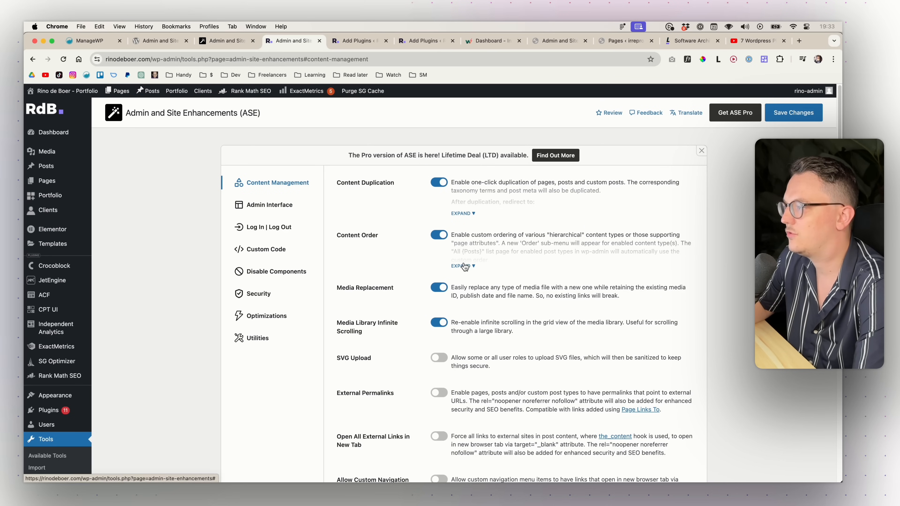
pyautogui.click(463, 268)
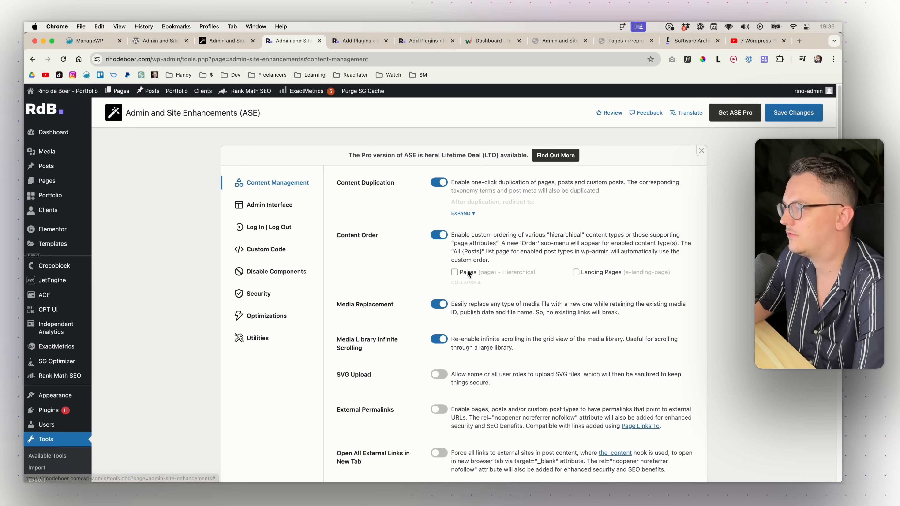
# - Enable custom ordering for Pages, save, and drag Home temp to the top of the order
pyautogui.click(454, 272)
pyautogui.click(792, 121)
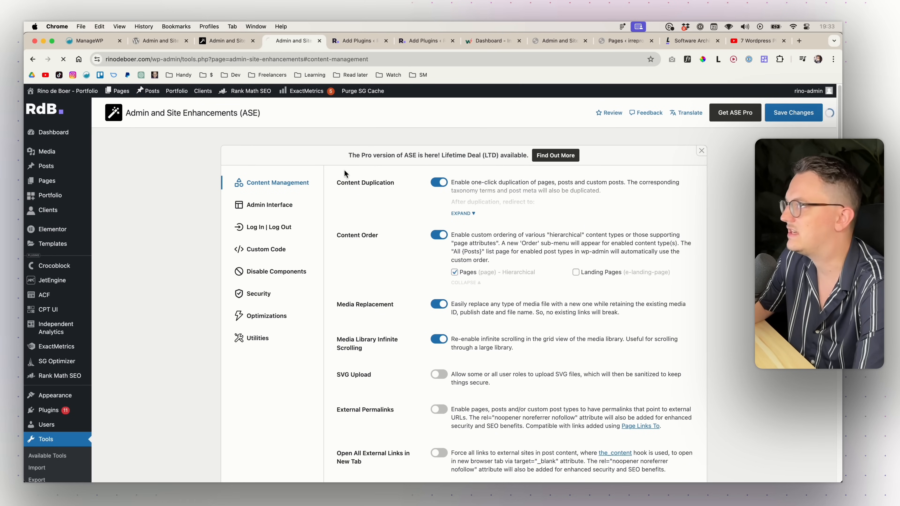
pyautogui.click(113, 209)
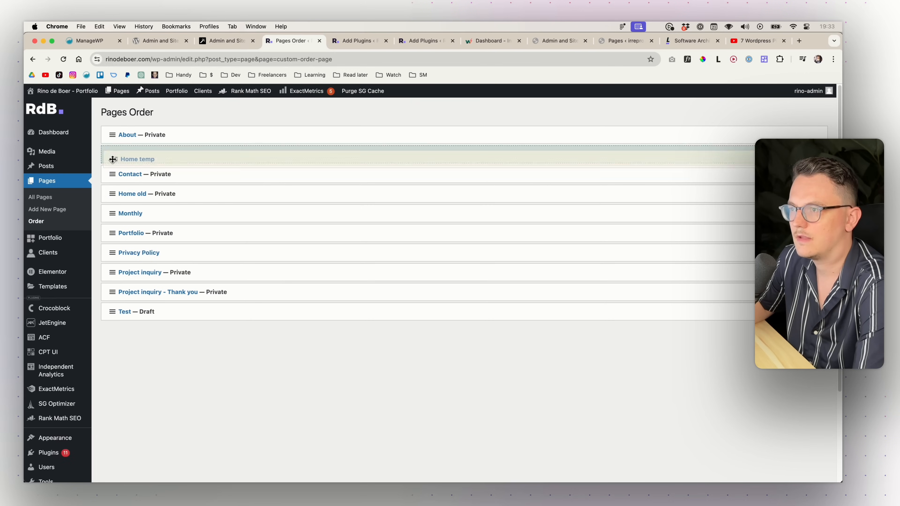
pyautogui.moveTo(112, 156); pyautogui.dragTo(110, 136)
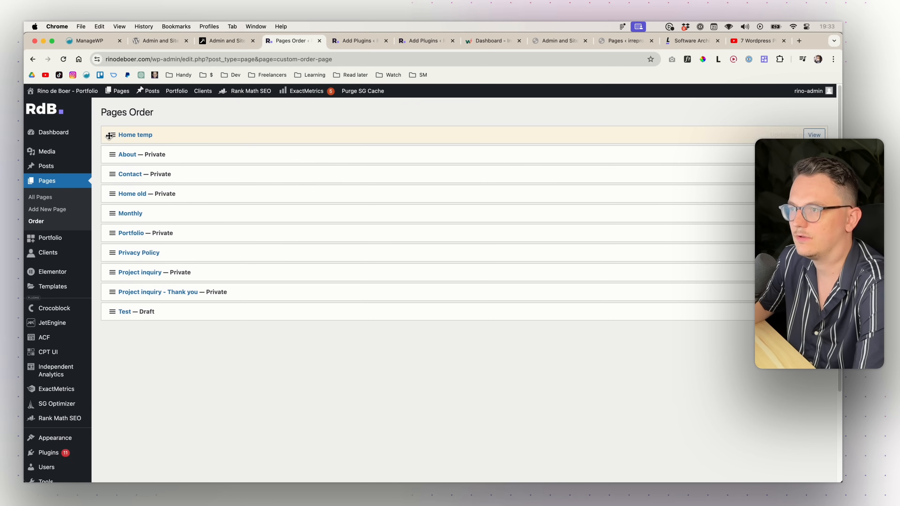
pyautogui.click(46, 200)
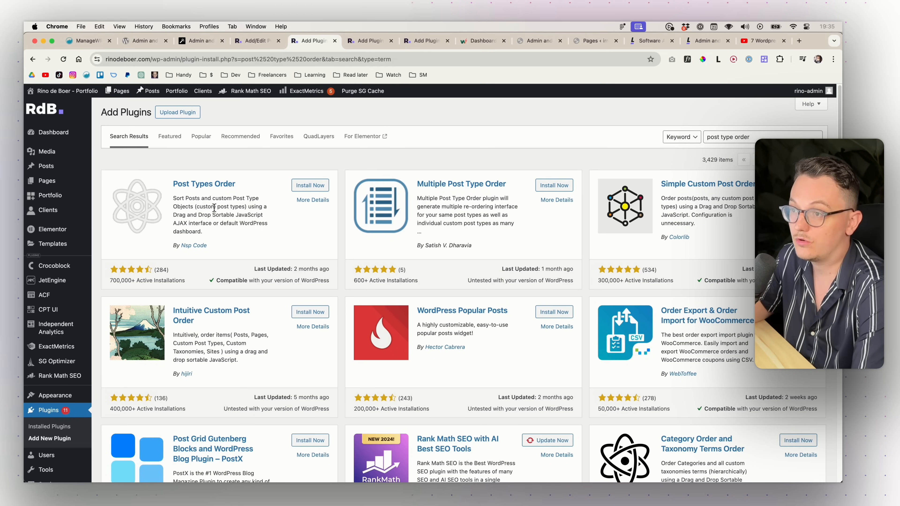
# - Bring up plugin directory results for 'post type order'
pyautogui.moveTo(46, 199)
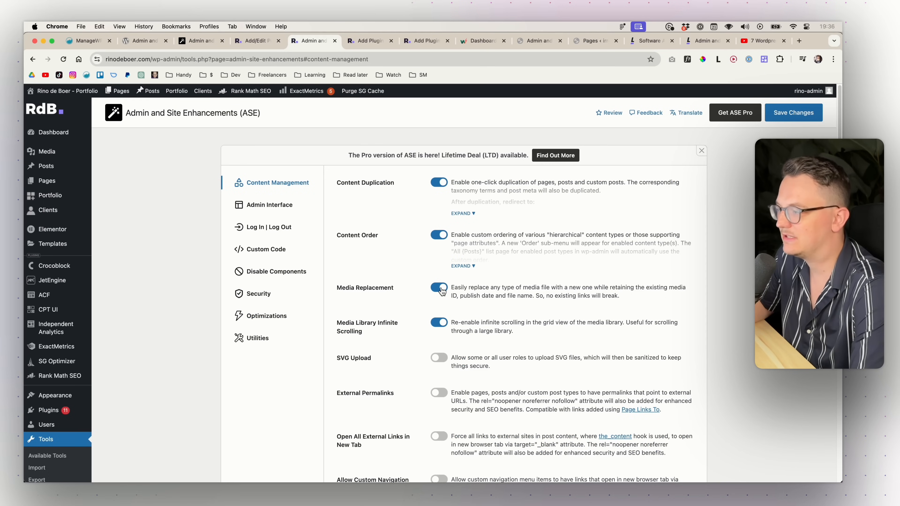
# - Open Media > Library in a new tab and switch to the test site's Media Library
pyautogui.moveTo(83, 152)
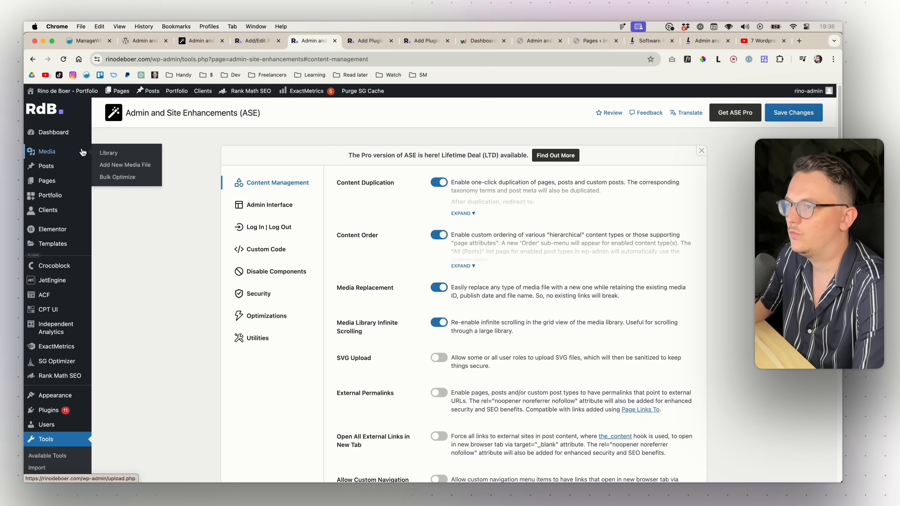
pyautogui.keyDown('super'); pyautogui.click(112, 154); pyautogui.keyUp('super')
pyautogui.click(346, 39)
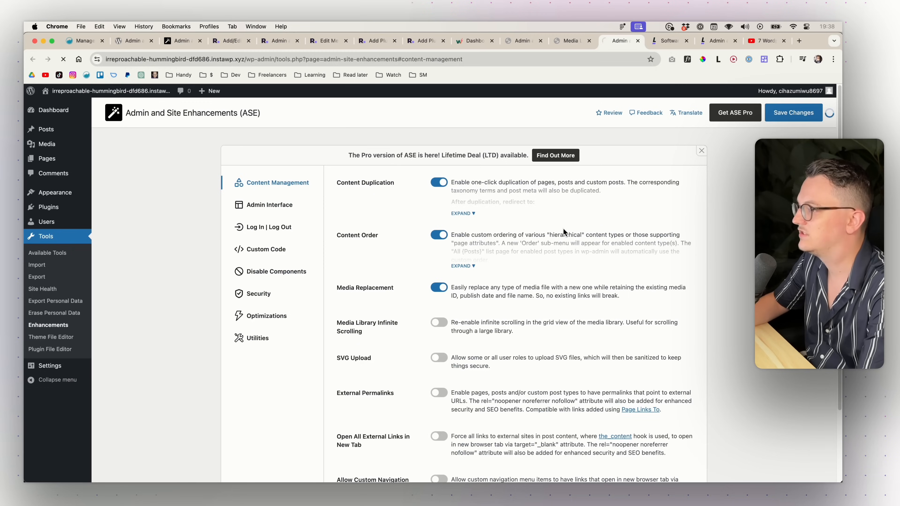
pyautogui.click(569, 42)
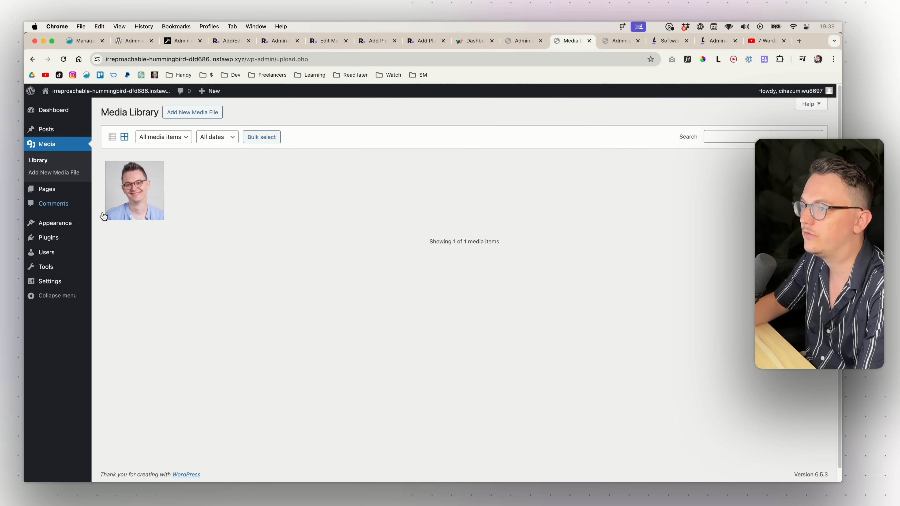
# - Open the full edit page of the P1189 Close Small image
pyautogui.click(148, 192)
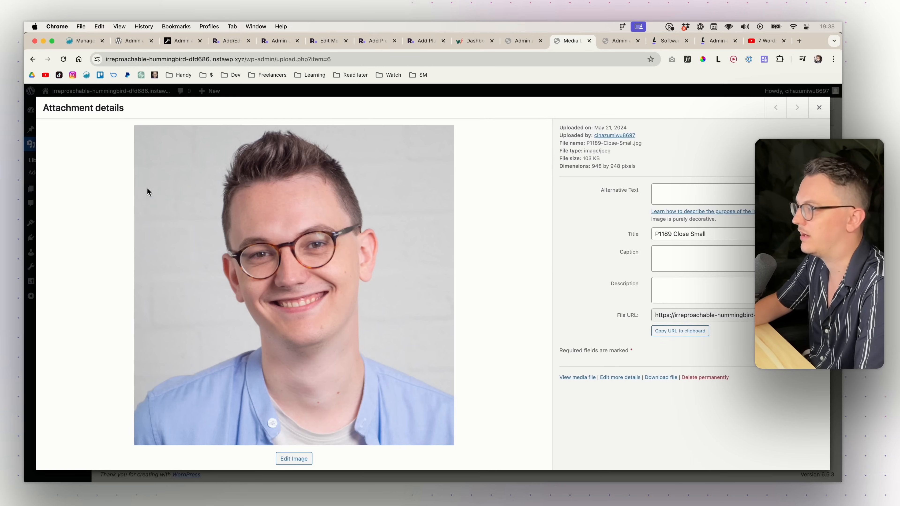
pyautogui.click(619, 379)
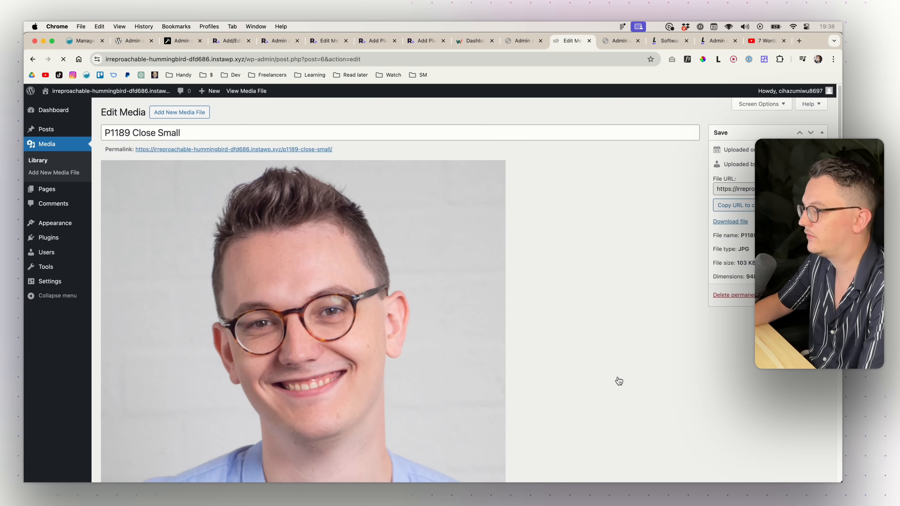
pyautogui.scroll(-5, 727, 318)
pyautogui.scroll(5, 748, 284)
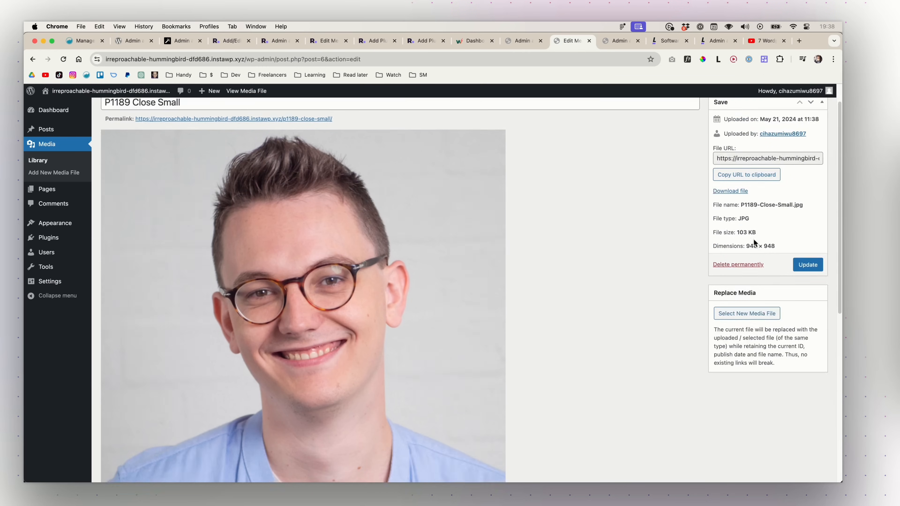
pyautogui.scroll(-2, 754, 304)
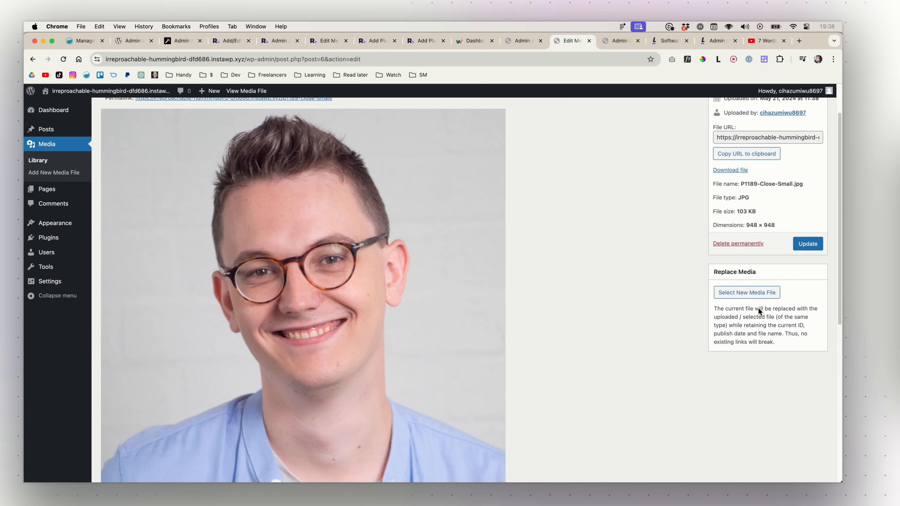
# - Upload a new photo through Media Replacement, hard-refresh to confirm, and return to ASE settings
pyautogui.click(747, 284)
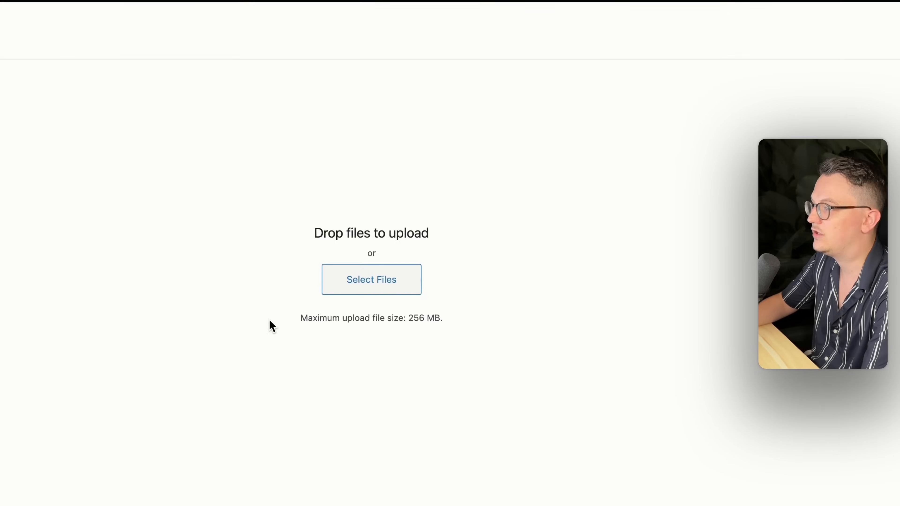
pyautogui.press('super+Tab')
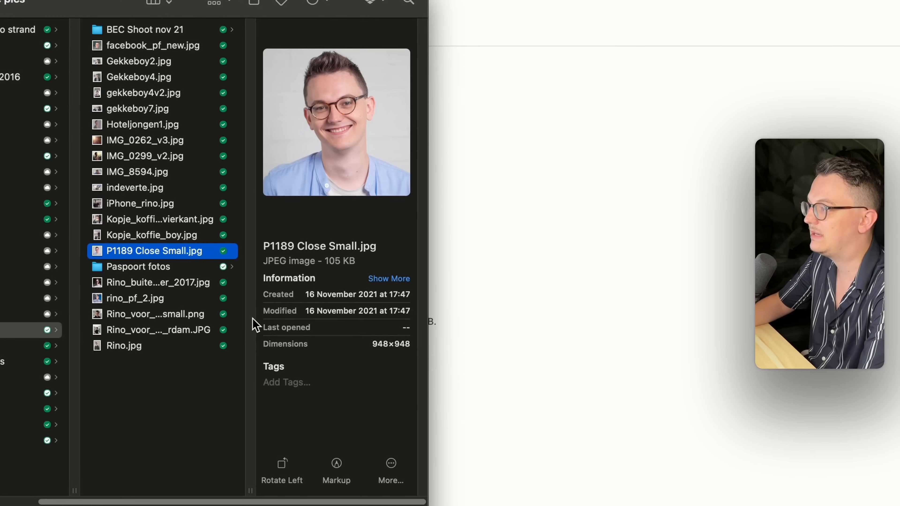
pyautogui.moveTo(129, 284); pyautogui.dragTo(517, 247)
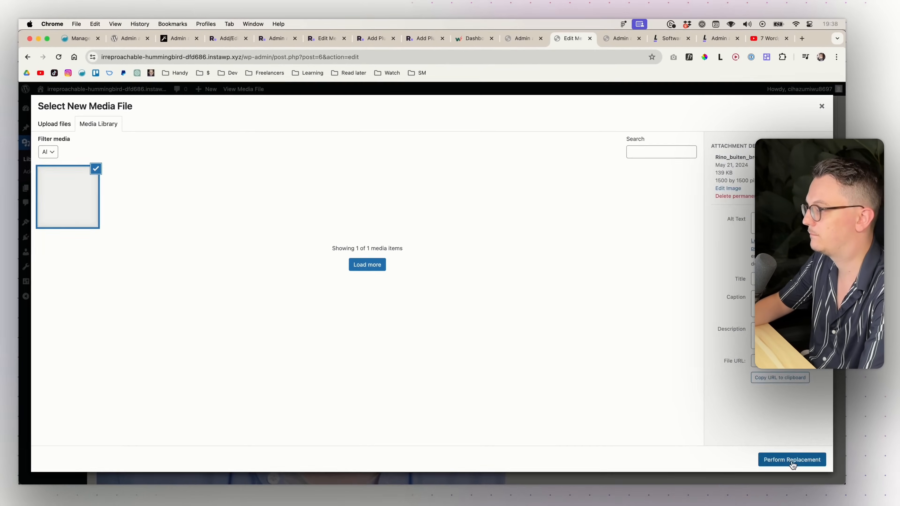
pyautogui.click(791, 462)
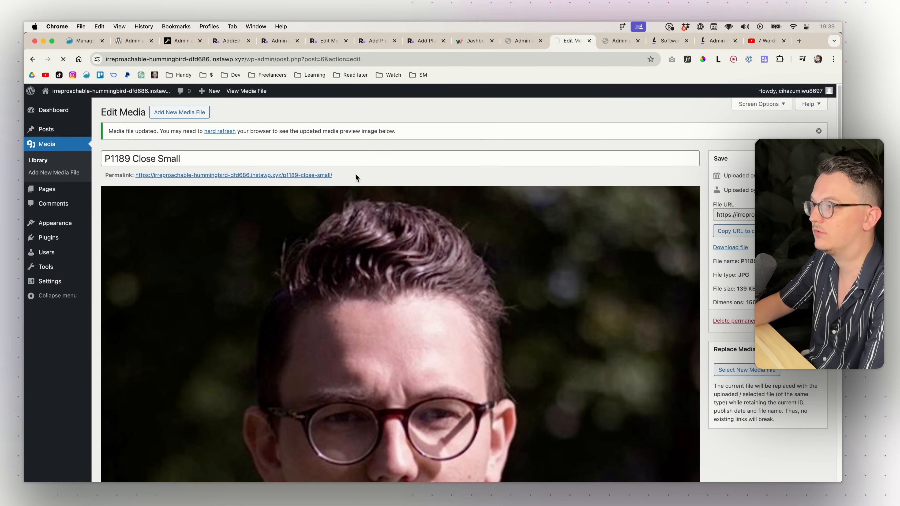
pyautogui.press('super+shift+r')
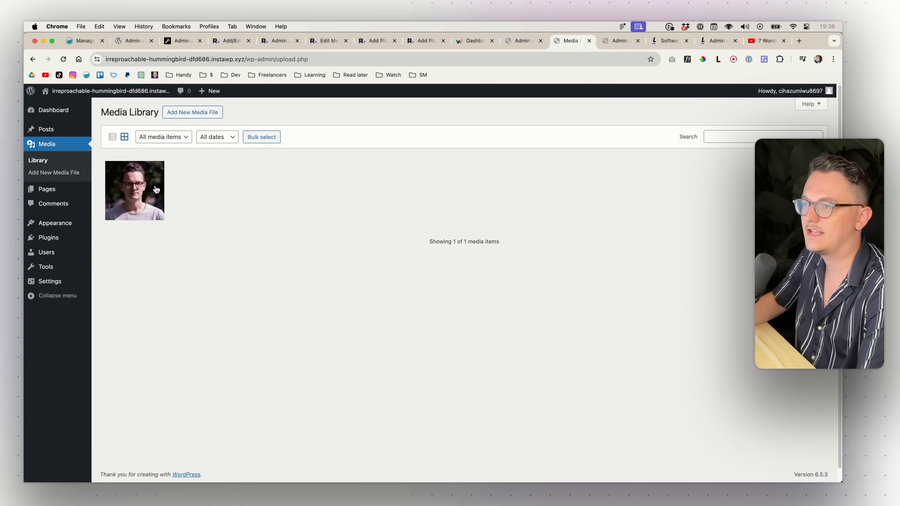
pyautogui.hotkey('ctrl', 'shift', 'Tab')
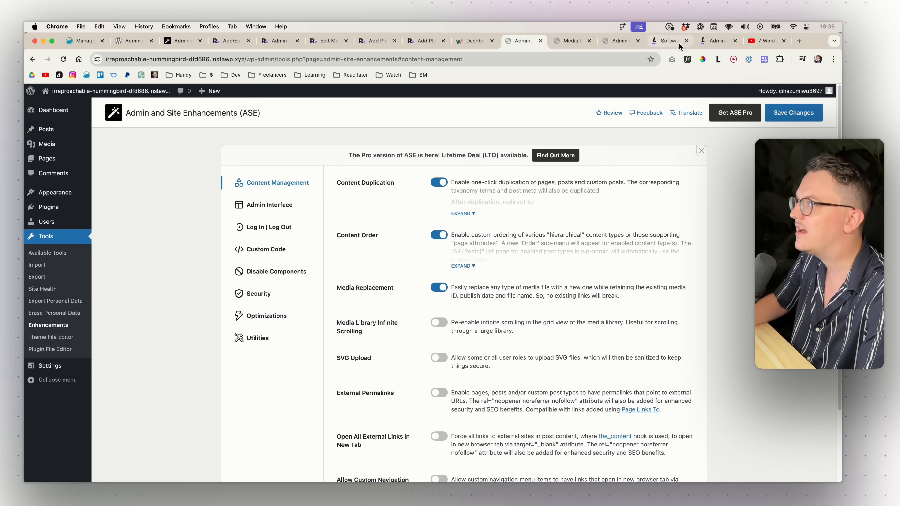
# - Save the live site's ASE settings, then reload and scroll its media library grid
pyautogui.click(704, 43)
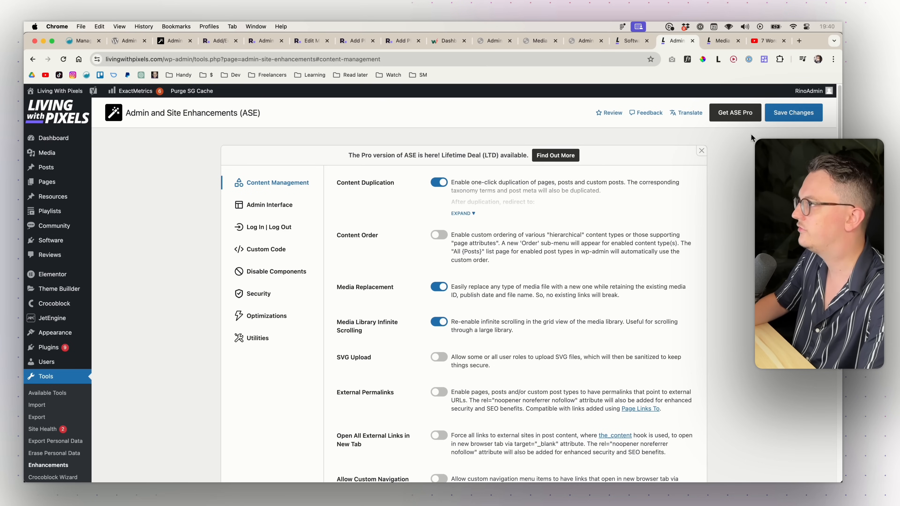
pyautogui.click(785, 113)
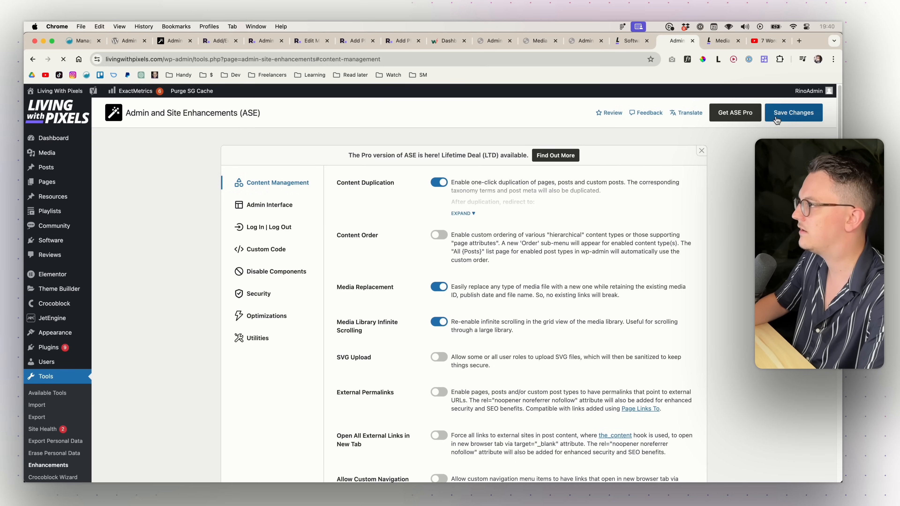
pyautogui.click(719, 42)
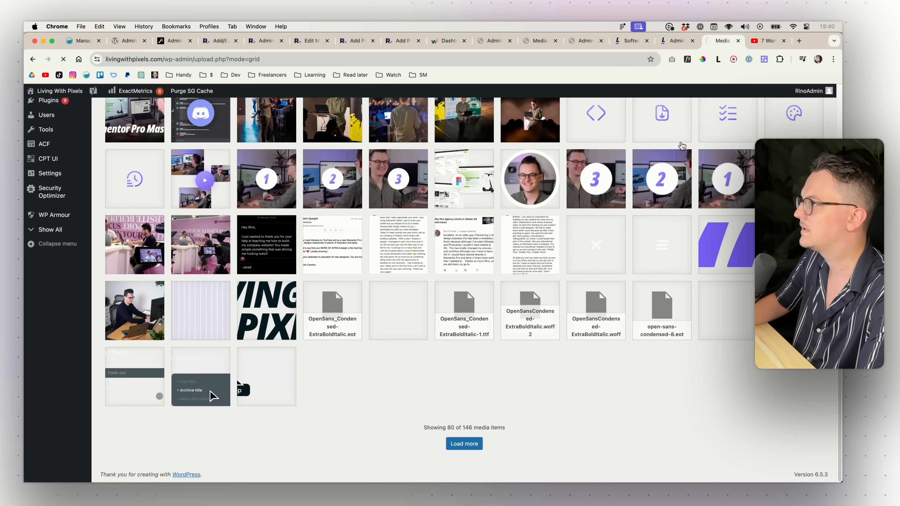
pyautogui.press('super+r')
pyautogui.scroll(-3, 643, 200)
pyautogui.scroll(-10, 642, 201)
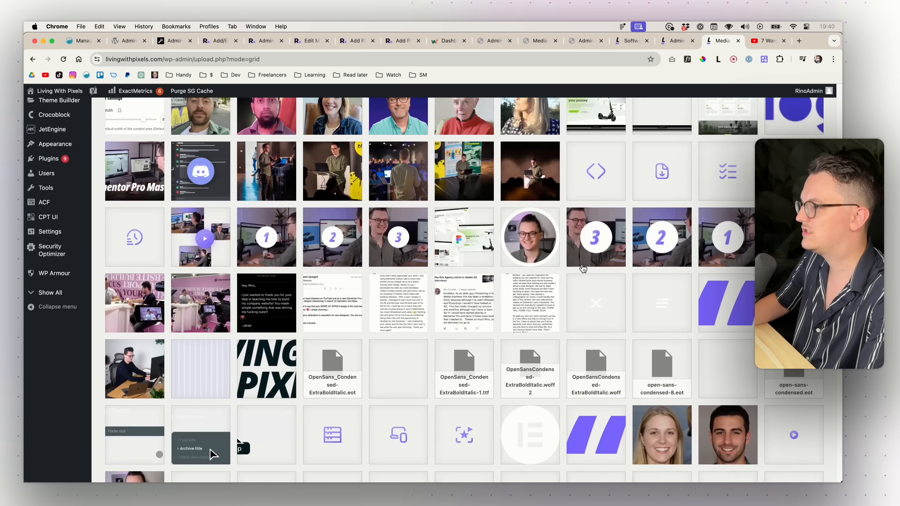
pyautogui.scroll(-5, 541, 275)
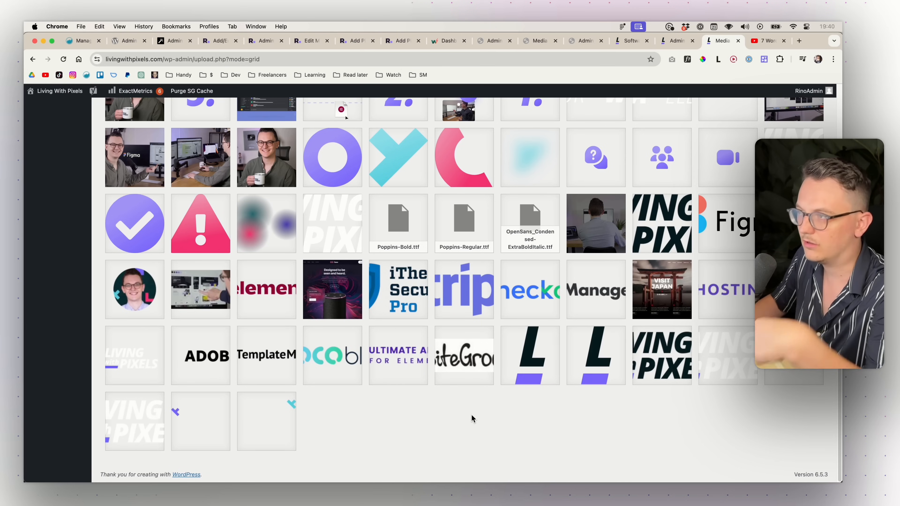
pyautogui.scroll(3, 473, 420)
pyautogui.scroll(20, 471, 414)
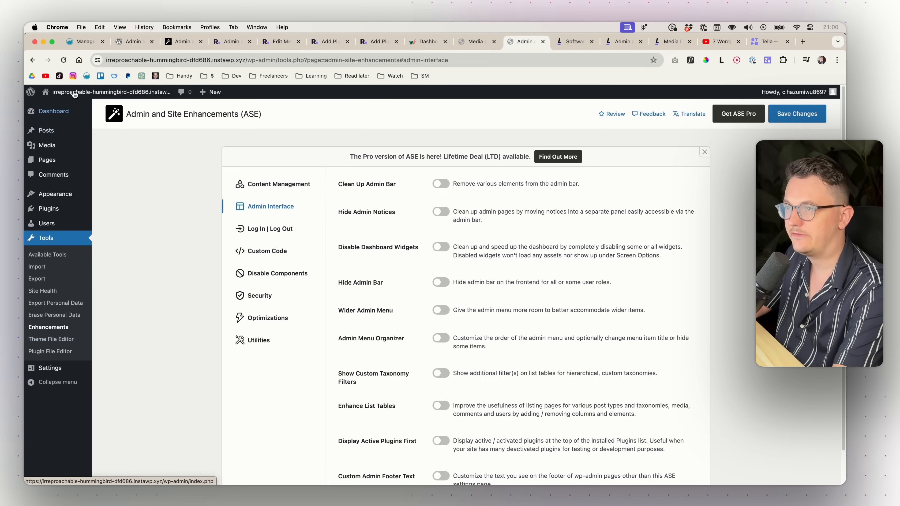
pyautogui.moveTo(57, 113)
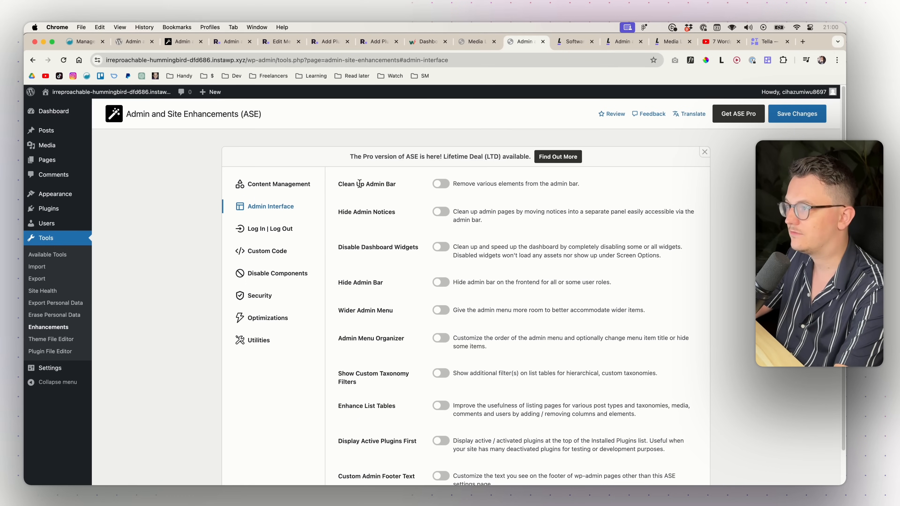
pyautogui.click(229, 147)
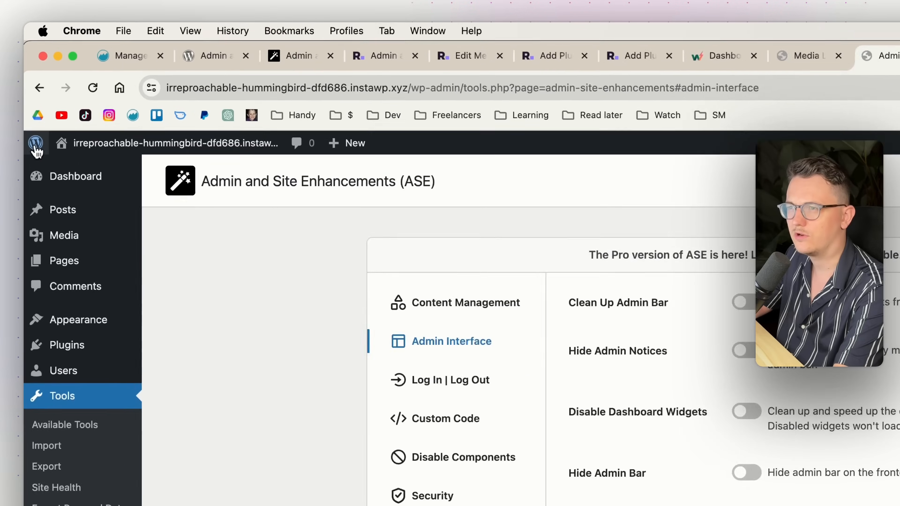
pyautogui.moveTo(30, 96)
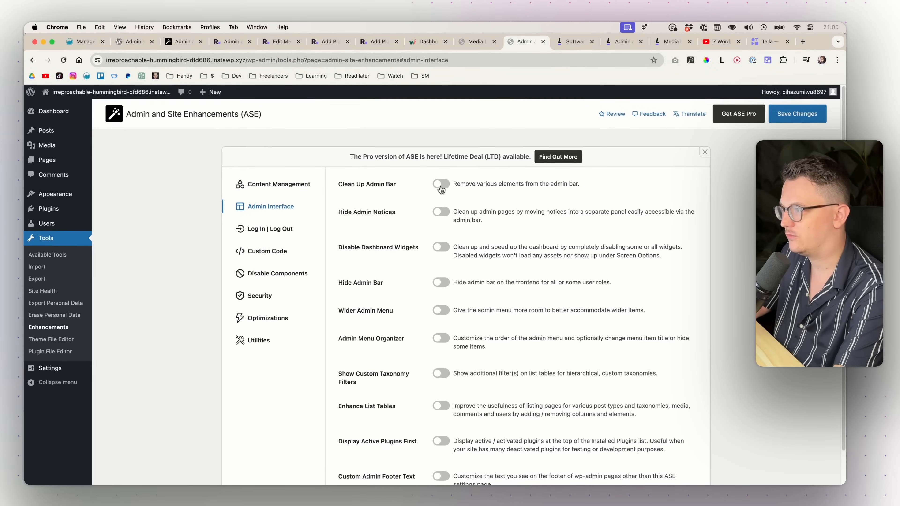
# - Enable Clean Up Admin Bar removing the WordPress logo, comments counter and Howdy, and save
pyautogui.click(441, 185)
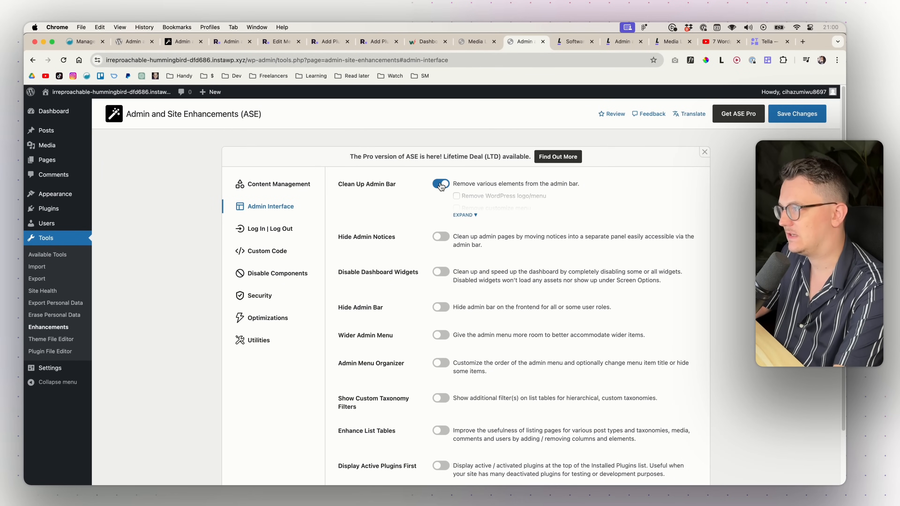
pyautogui.click(464, 215)
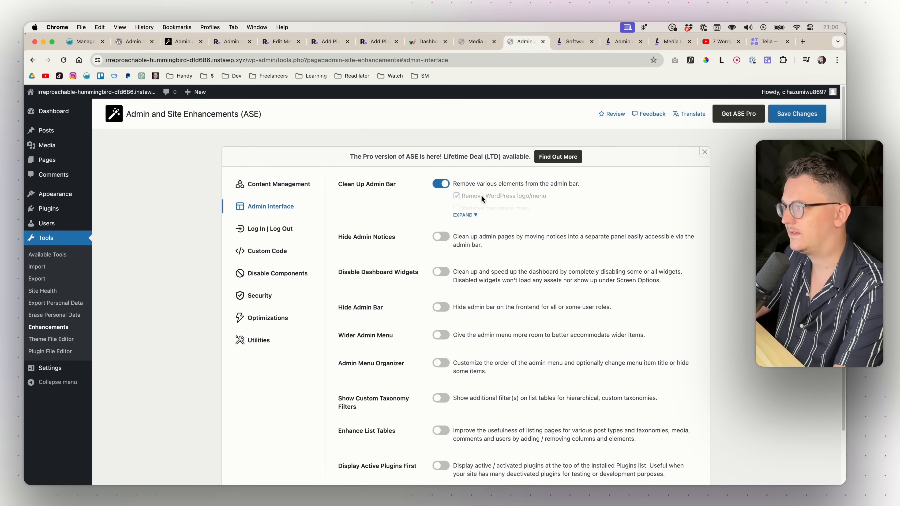
pyautogui.click(464, 214)
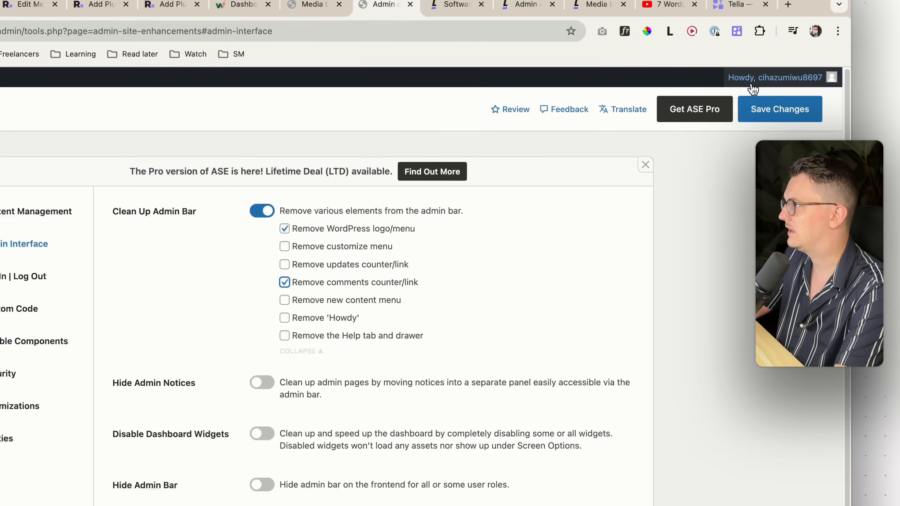
pyautogui.moveTo(767, 96)
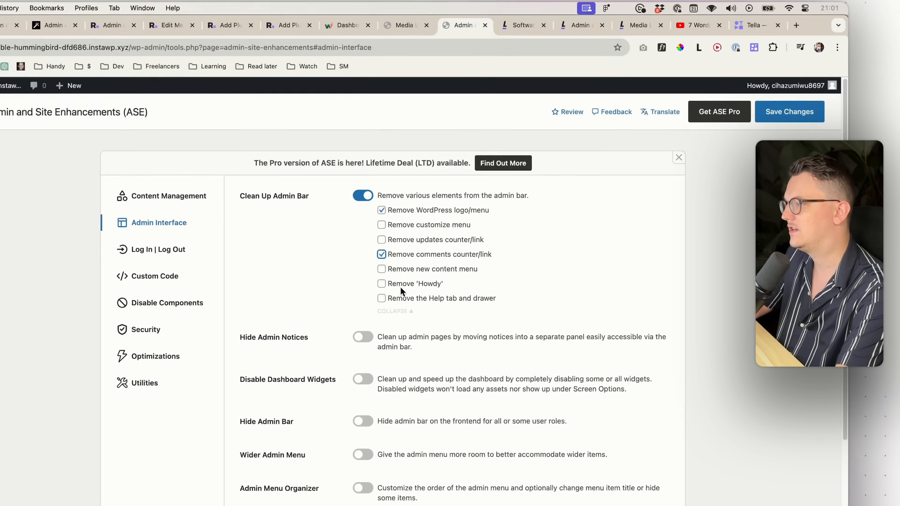
pyautogui.click(386, 284)
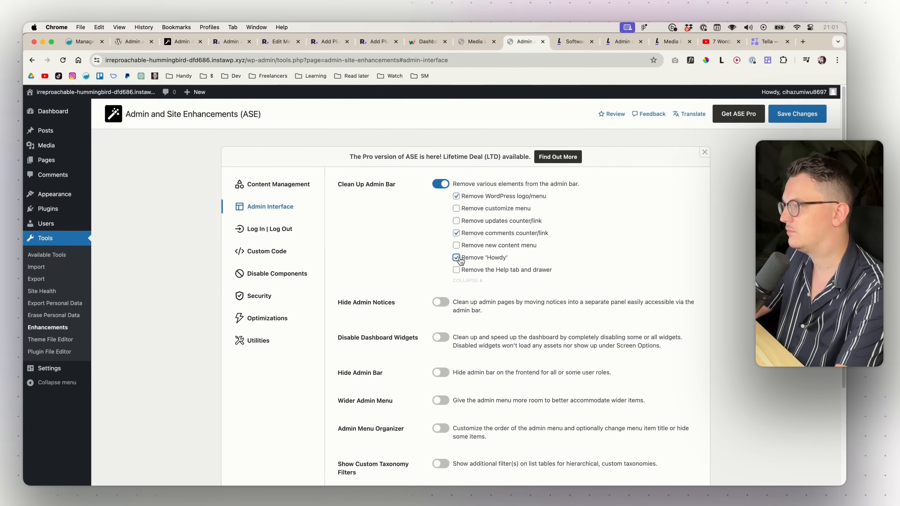
pyautogui.click(792, 119)
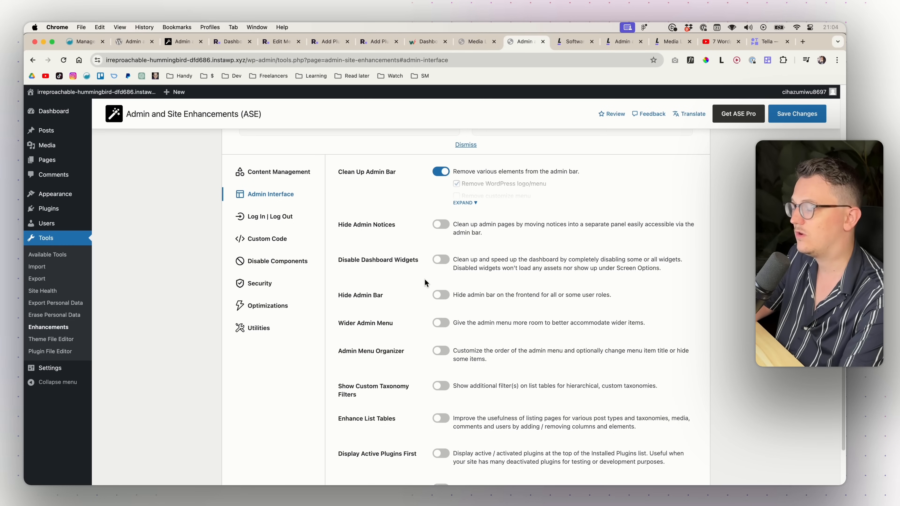
# - Open the Dashboard in a separate tab to view its current widgets
pyautogui.scroll(1, 408, 280)
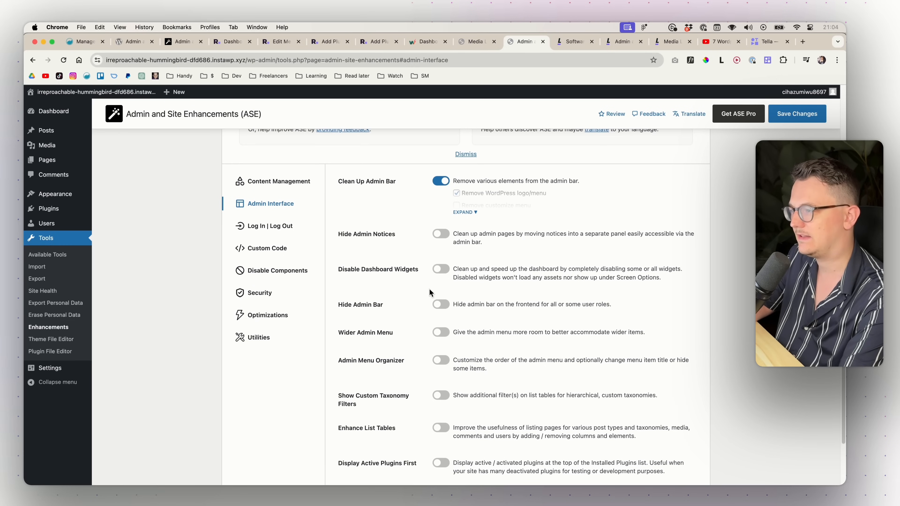
pyautogui.moveTo(343, 272); pyautogui.dragTo(417, 272)
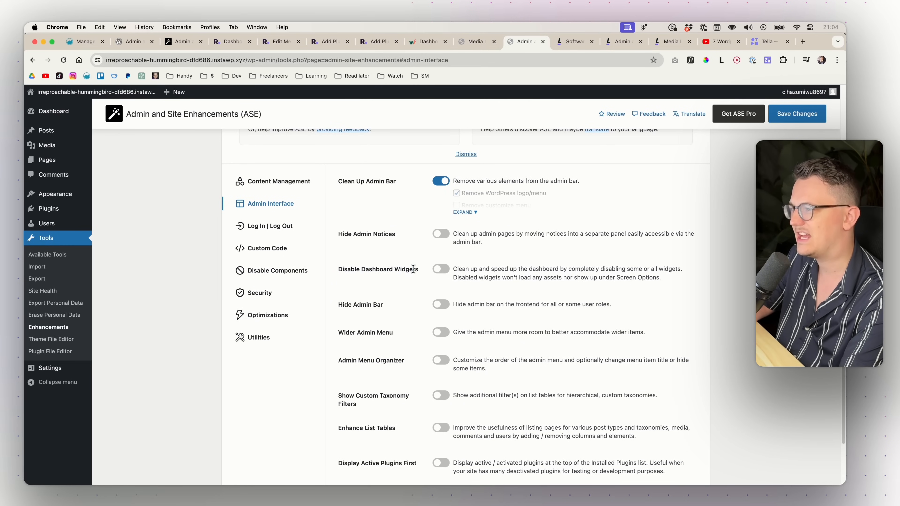
pyautogui.keyDown('super'); pyautogui.click(55, 117); pyautogui.keyUp('super')
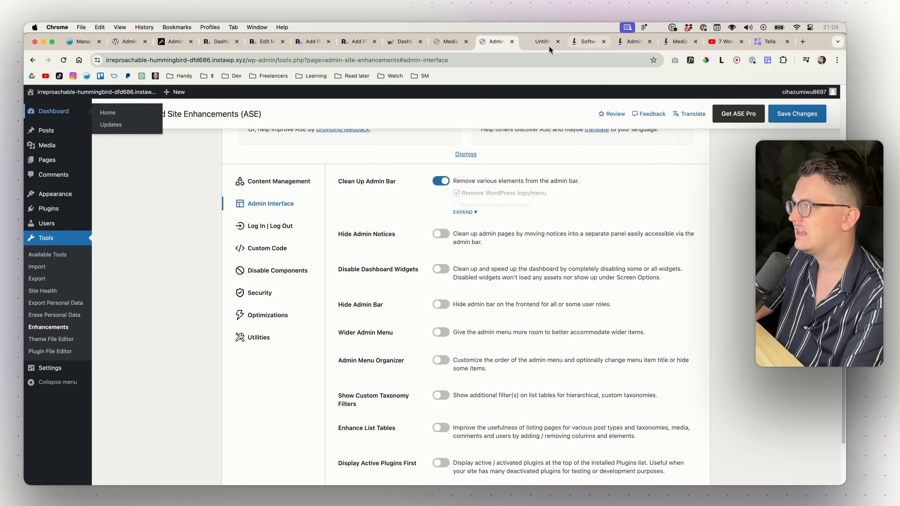
pyautogui.click(532, 49)
pyautogui.scroll(-6, 275, 356)
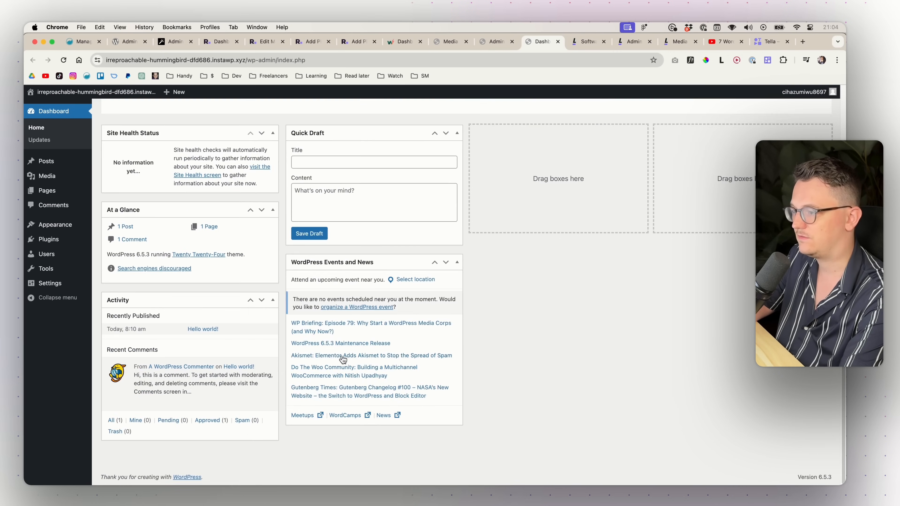
pyautogui.scroll(6, 315, 320)
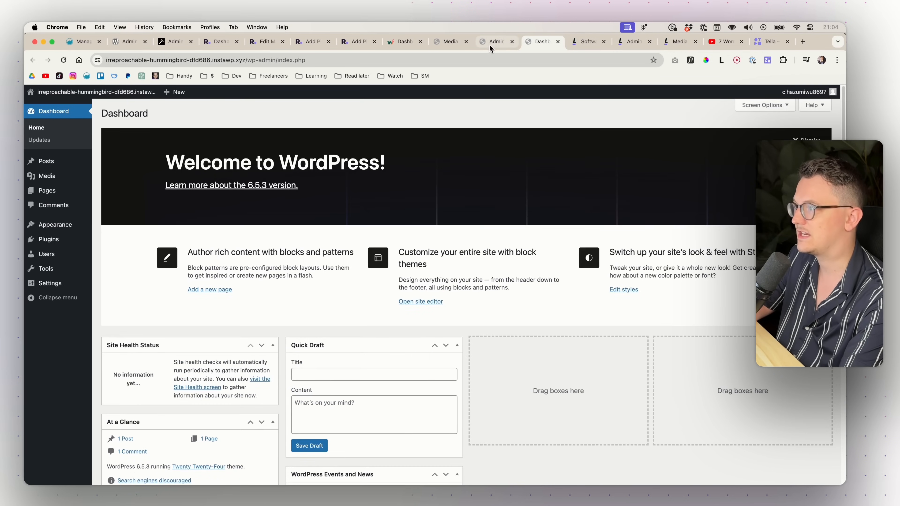
pyautogui.hotkey('ctrl', 'shift', 'Tab')
# - Enable Disable Dashboard Widgets for all six widgets, save, and reload the Dashboard to verify
pyautogui.click(443, 270)
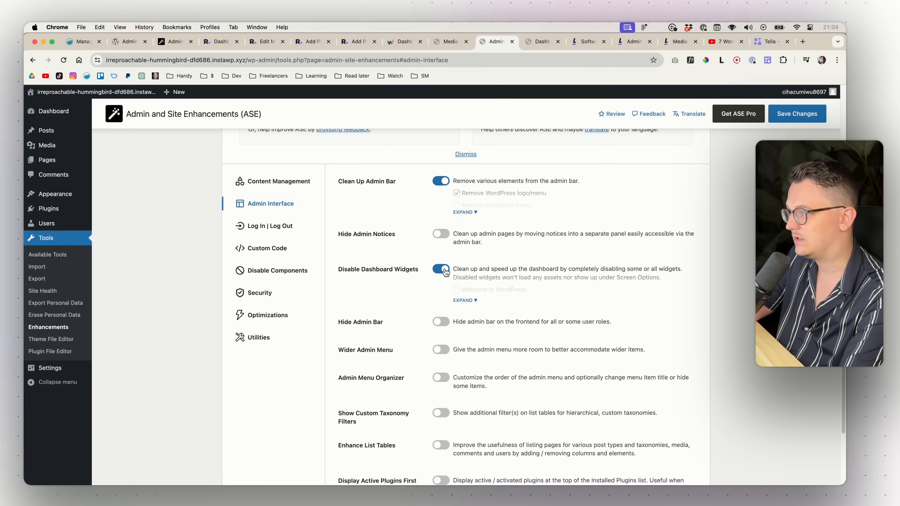
pyautogui.click(463, 300)
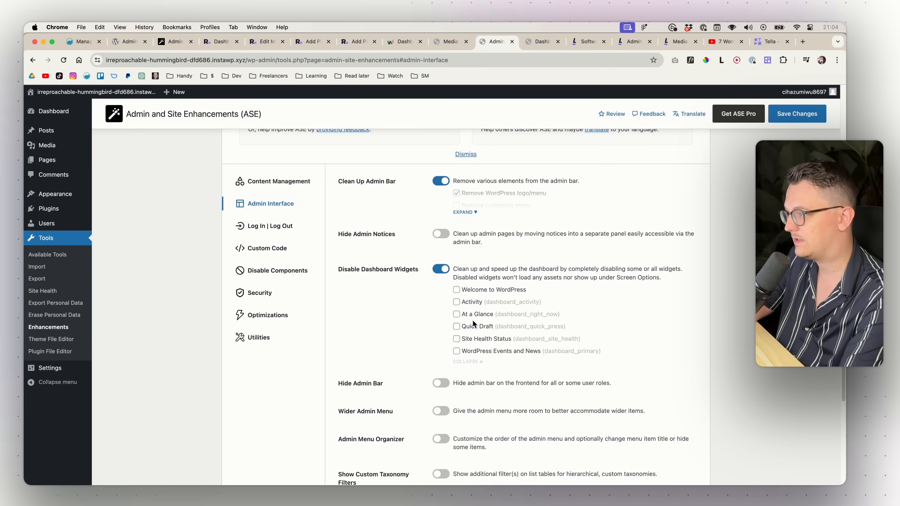
pyautogui.click(456, 350)
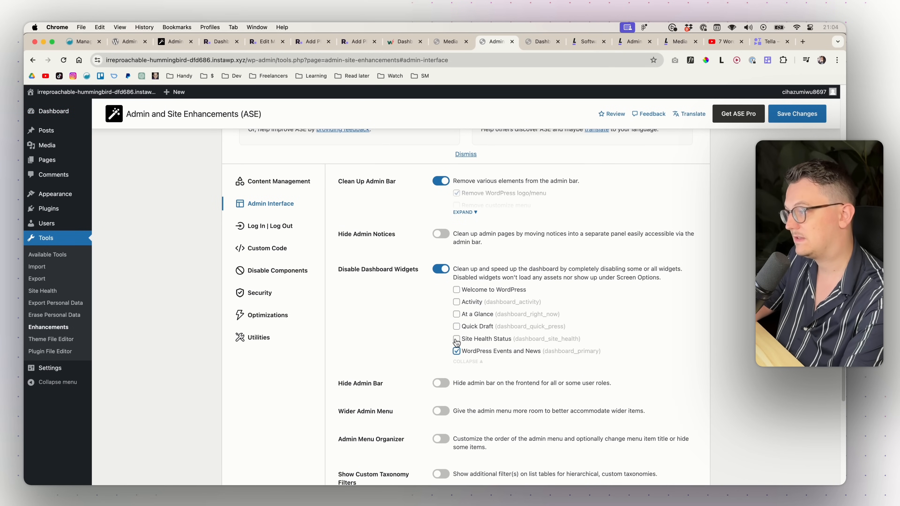
pyautogui.click(456, 302)
pyautogui.click(456, 290)
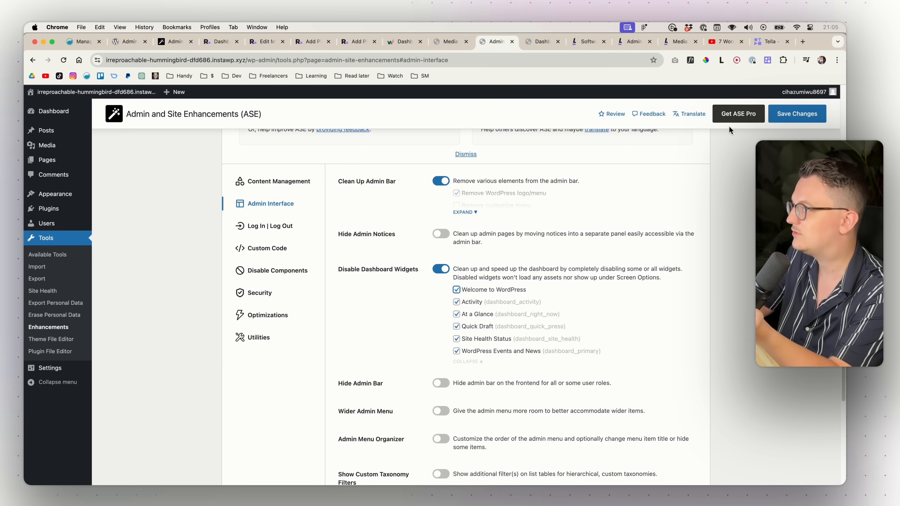
pyautogui.click(790, 112)
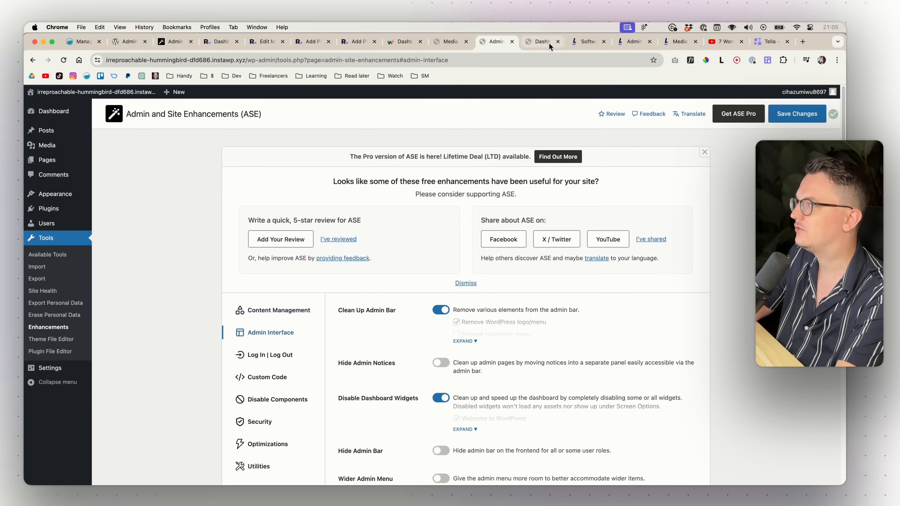
pyautogui.click(547, 42)
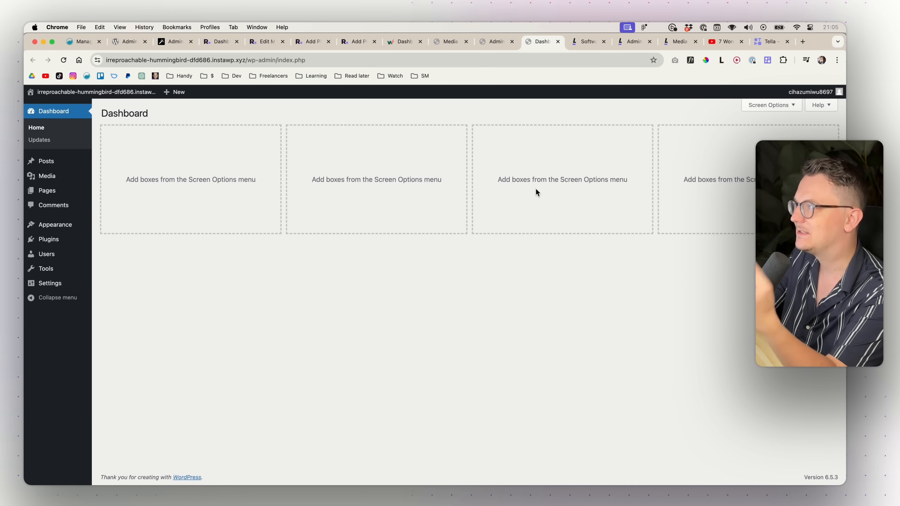
# - Turn on Wider Admin Menu with the width set to 220px and save
pyautogui.click(492, 41)
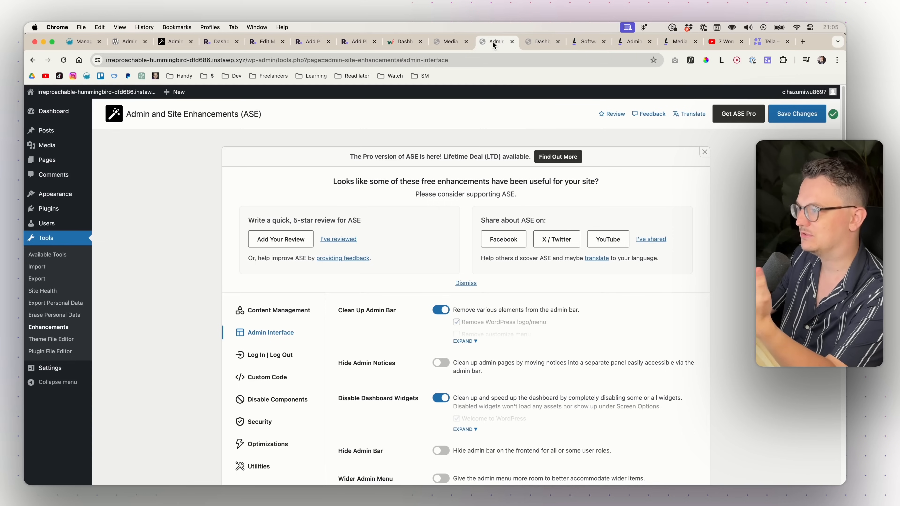
pyautogui.scroll(-5, 410, 340)
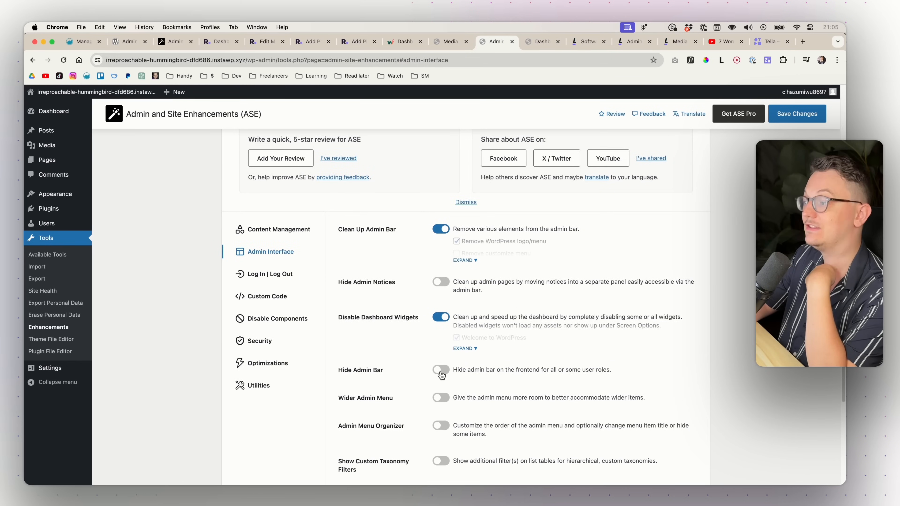
pyautogui.scroll(-4, 495, 363)
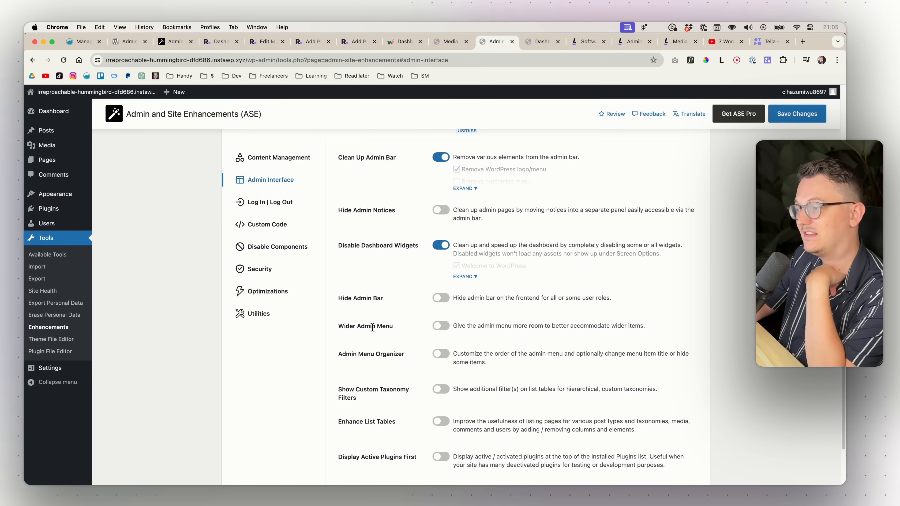
pyautogui.click(445, 327)
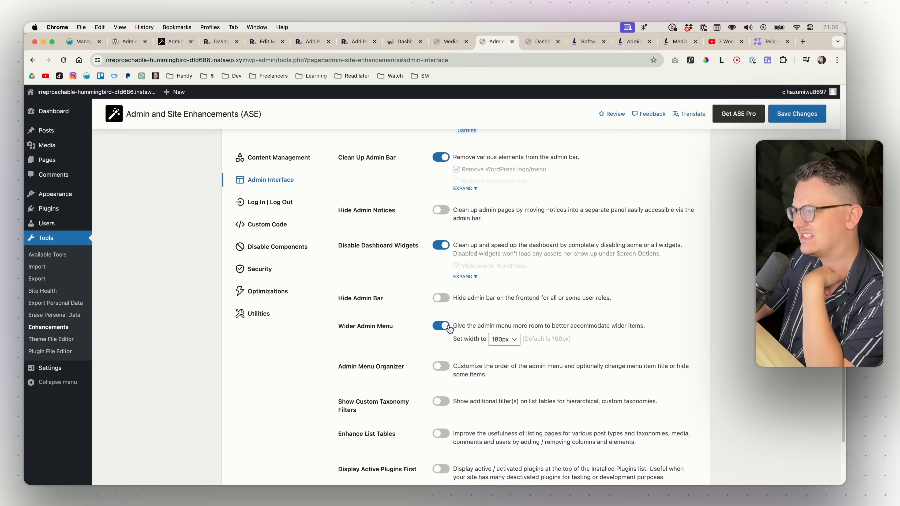
pyautogui.moveTo(57, 222)
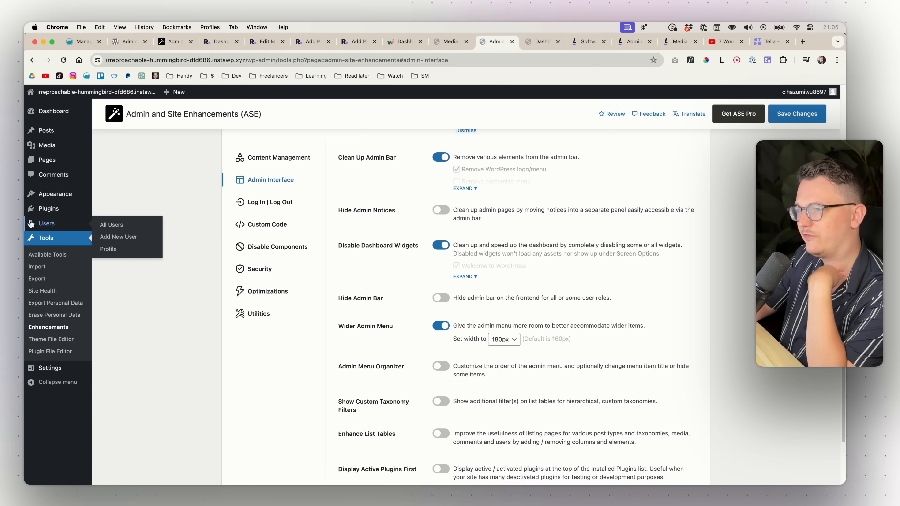
pyautogui.click(509, 343)
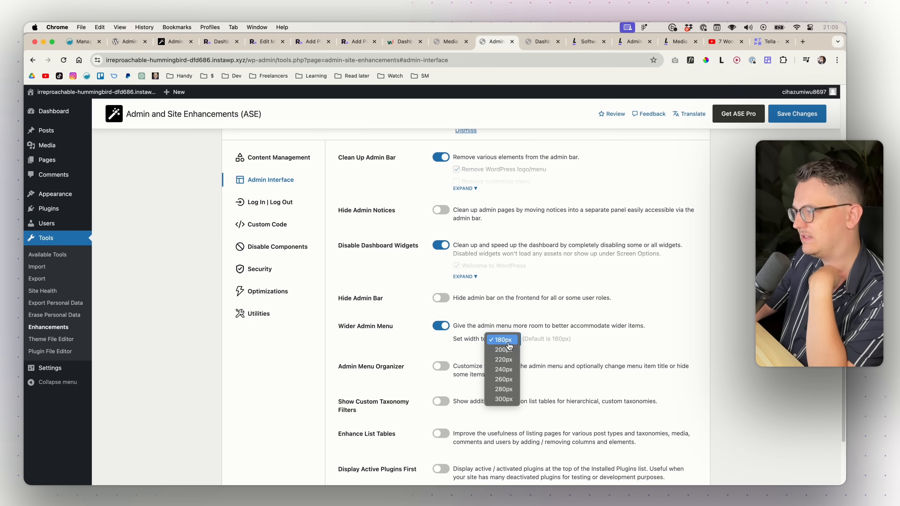
pyautogui.click(511, 359)
pyautogui.click(793, 116)
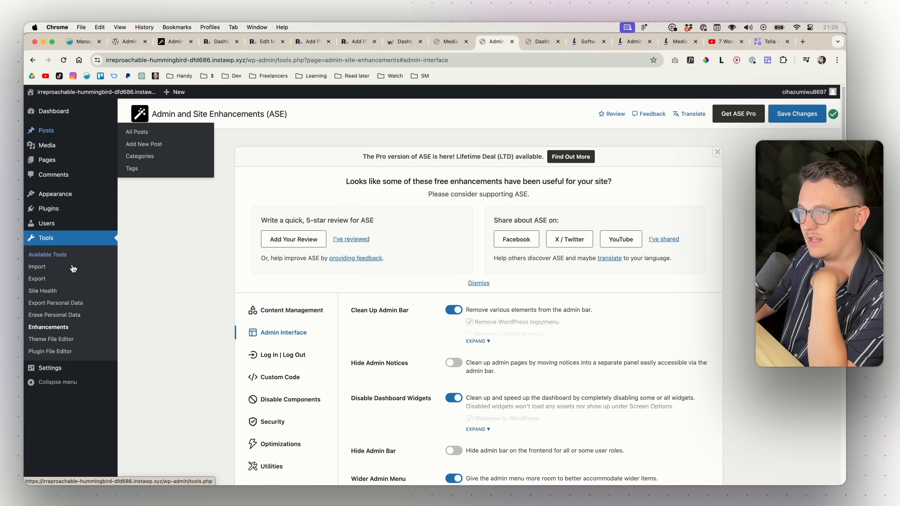
pyautogui.scroll(-3, 457, 356)
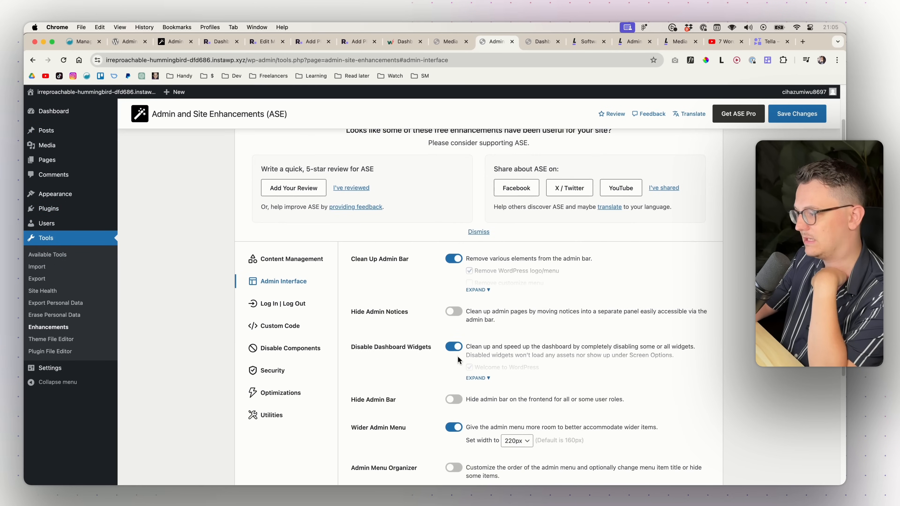
pyautogui.scroll(-3, 427, 357)
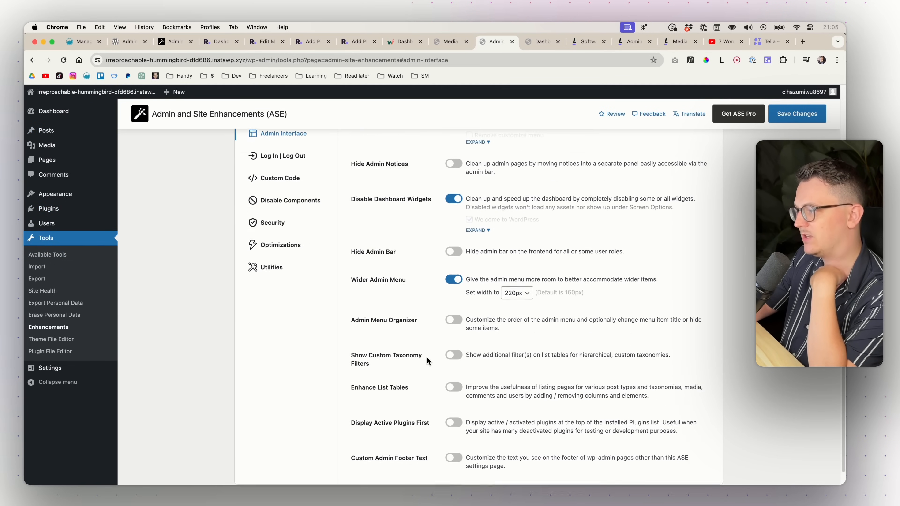
# - Enable Admin Menu Organizer, move Plugins above Comments, and save the new menu order
pyautogui.click(452, 299)
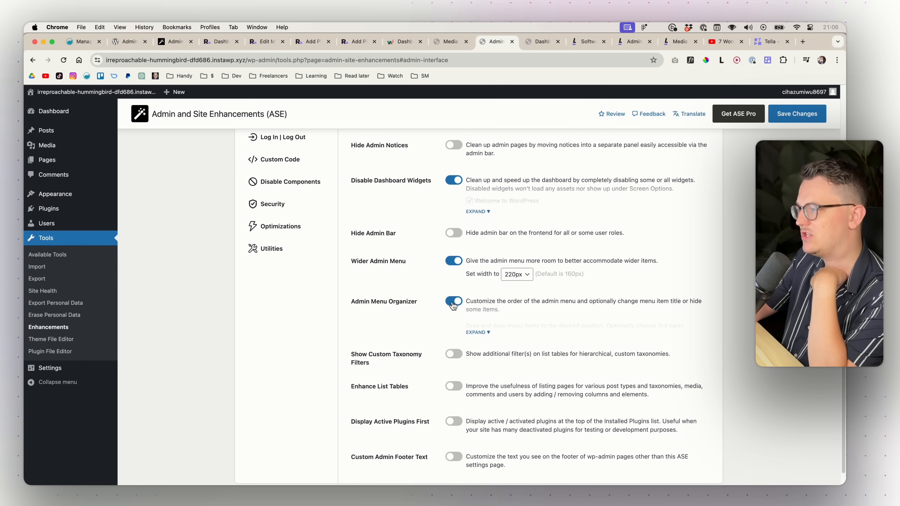
pyautogui.click(477, 332)
pyautogui.scroll(-5, 445, 336)
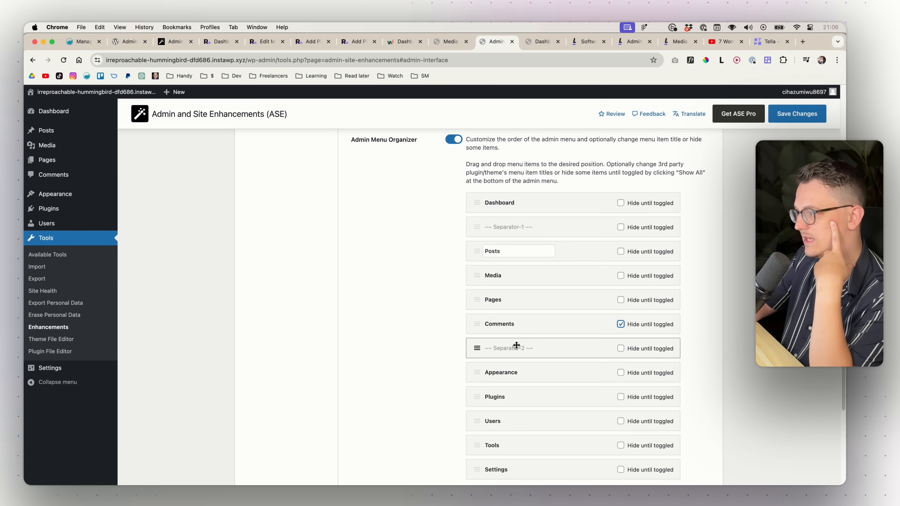
pyautogui.scroll(-1, 581, 367)
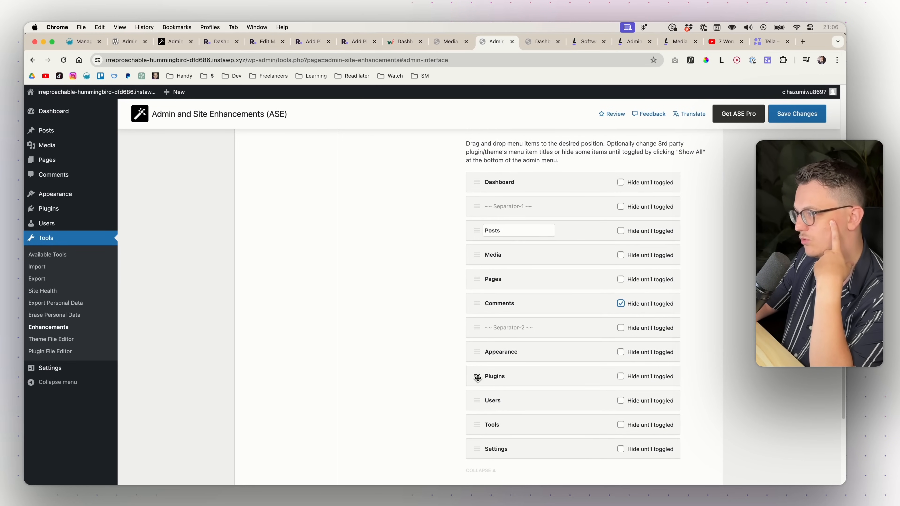
pyautogui.moveTo(478, 378); pyautogui.dragTo(478, 305)
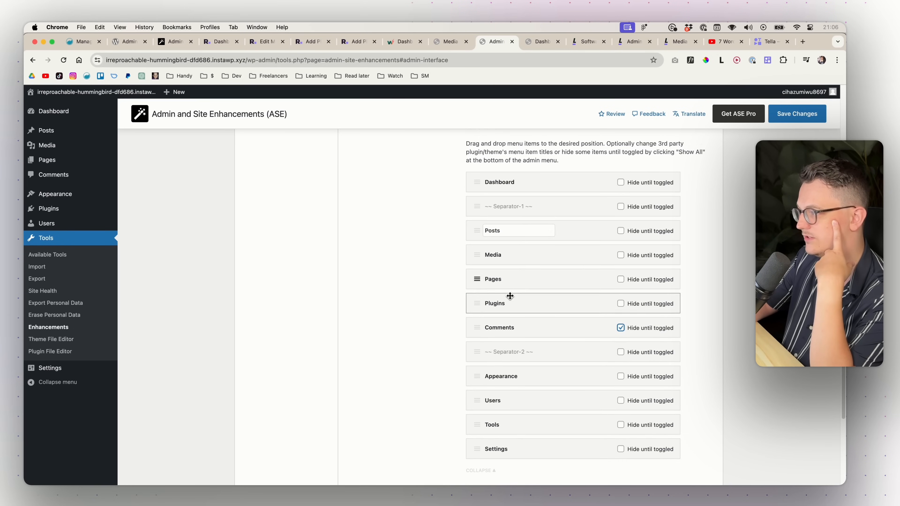
pyautogui.click(794, 113)
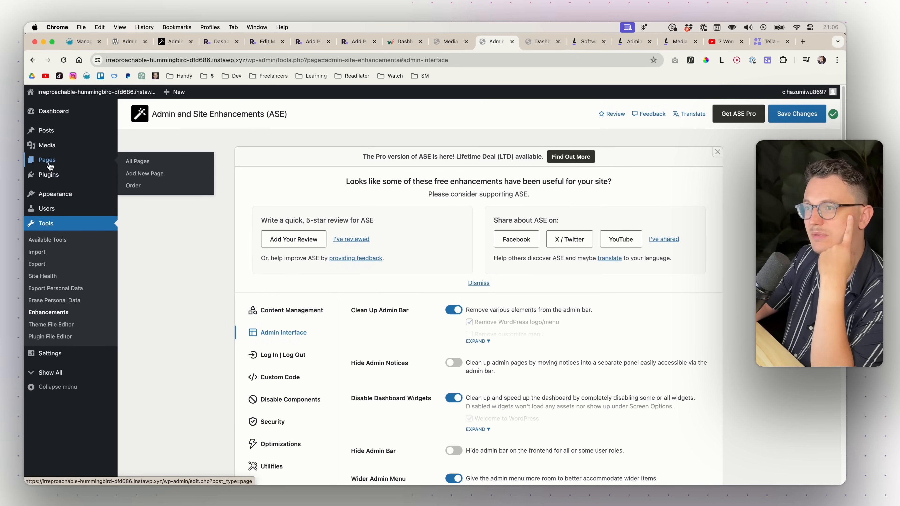
pyautogui.moveTo(53, 177)
pyautogui.scroll(-15, 427, 341)
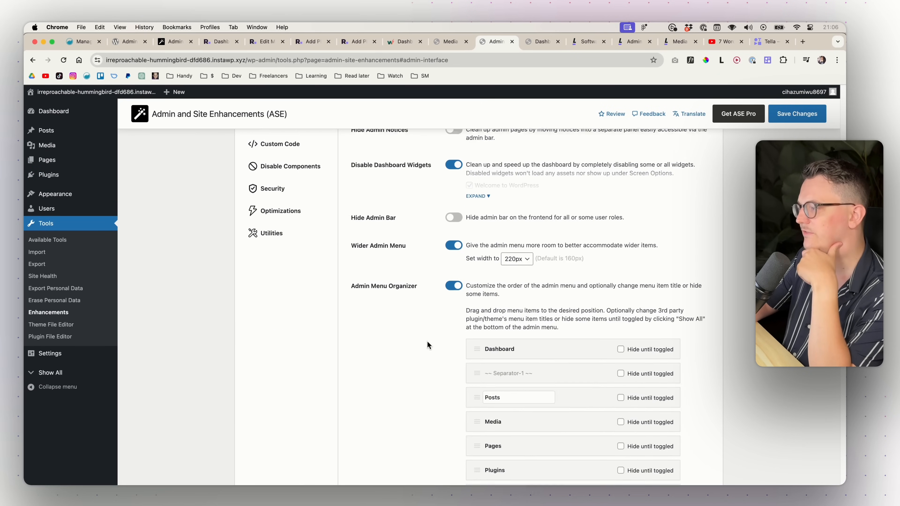
pyautogui.scroll(-2, 519, 339)
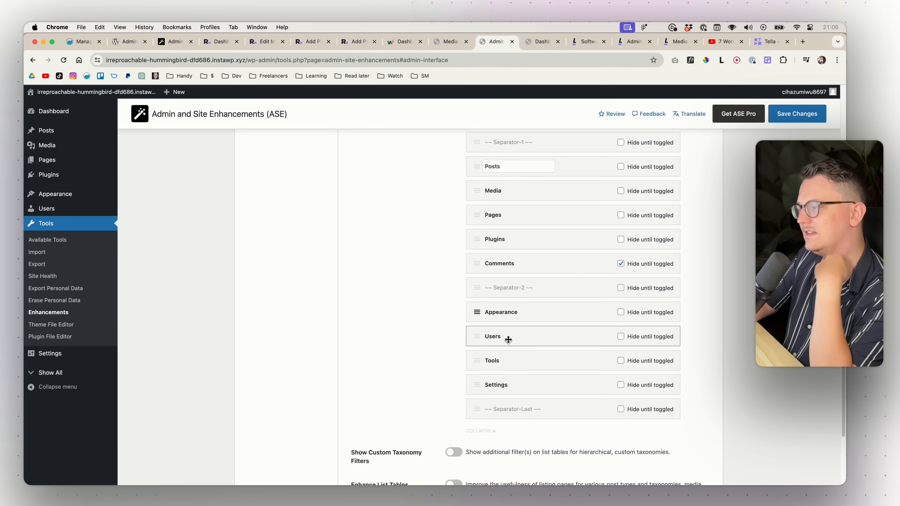
pyautogui.scroll(2, 508, 364)
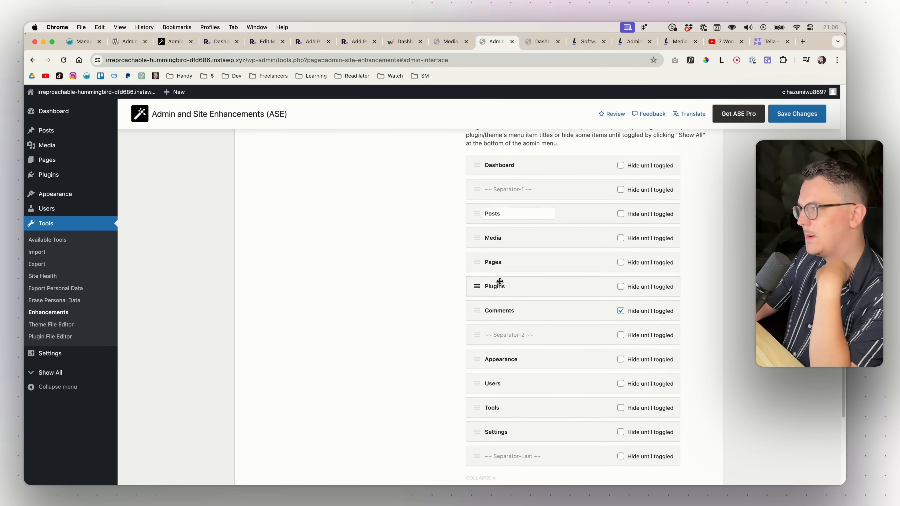
pyautogui.scroll(-1, 513, 358)
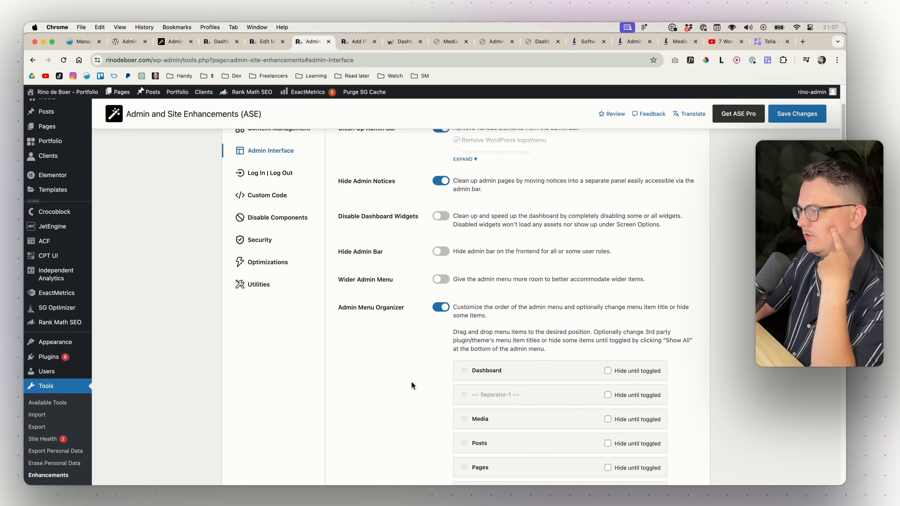
# - Browse the Admin Menu Organizer list, opening the Elementor and Templates title fields
pyautogui.scroll(-2, 411, 381)
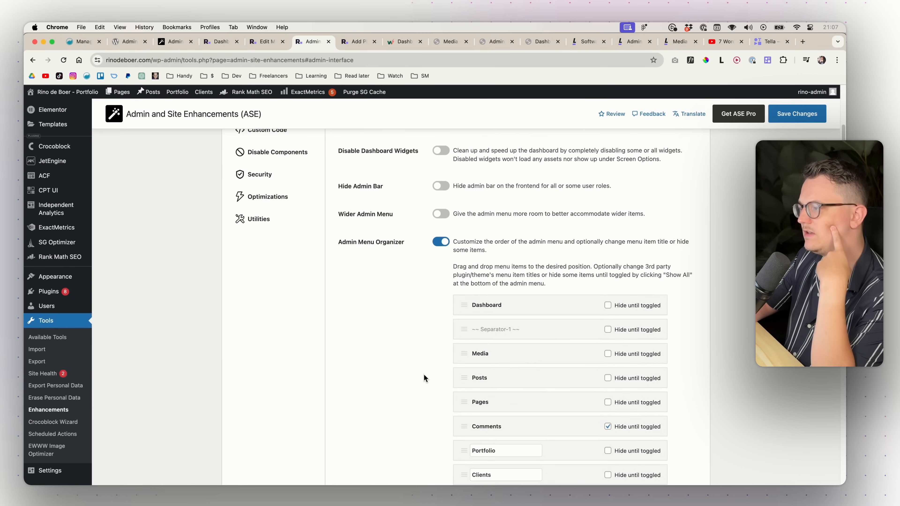
pyautogui.scroll(-10, 427, 371)
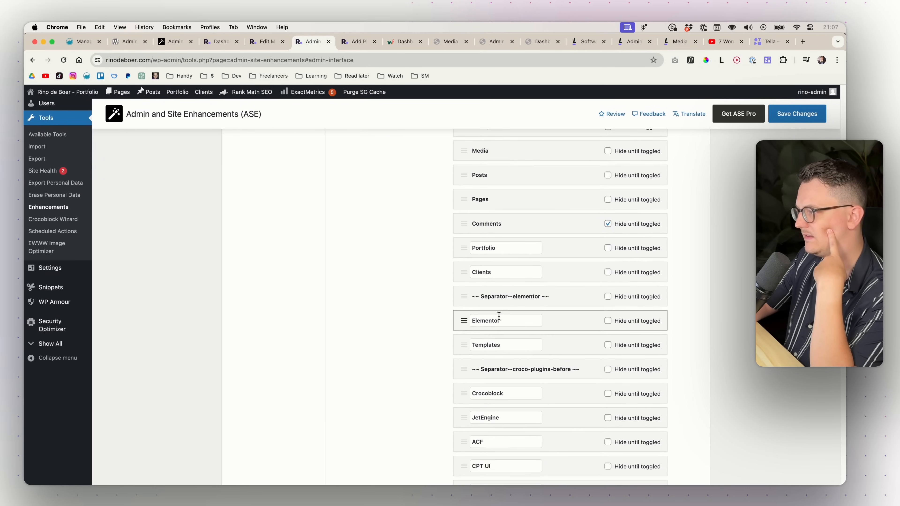
pyautogui.click(518, 320)
pyautogui.scroll(-1, 515, 326)
pyautogui.click(512, 326)
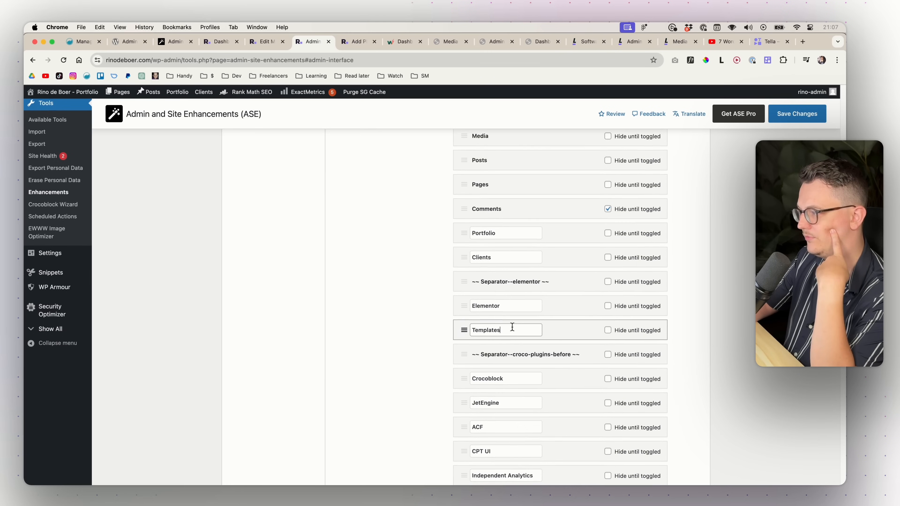
pyautogui.scroll(12, 512, 326)
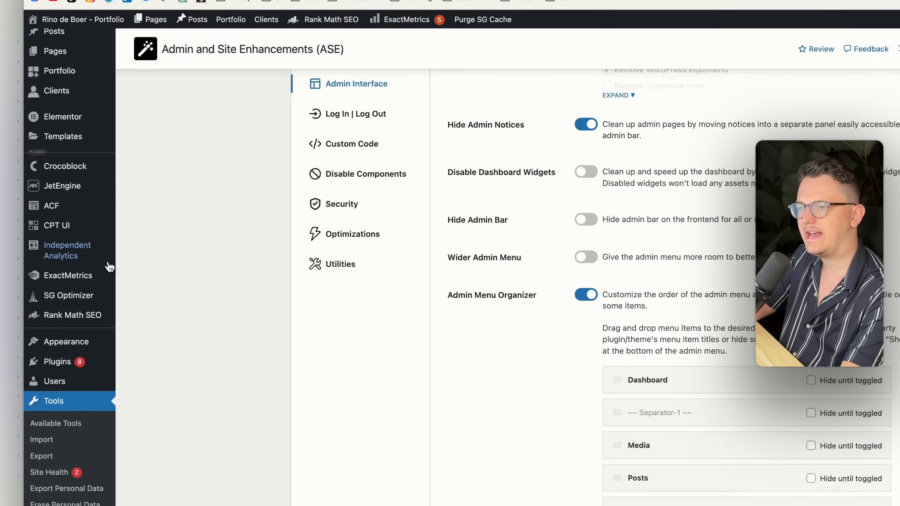
pyautogui.moveTo(76, 258)
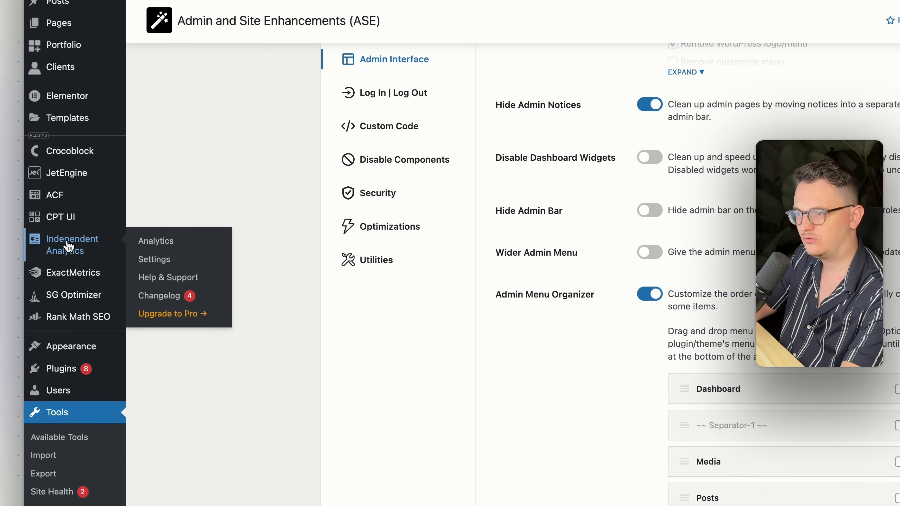
pyautogui.scroll(-10, 468, 349)
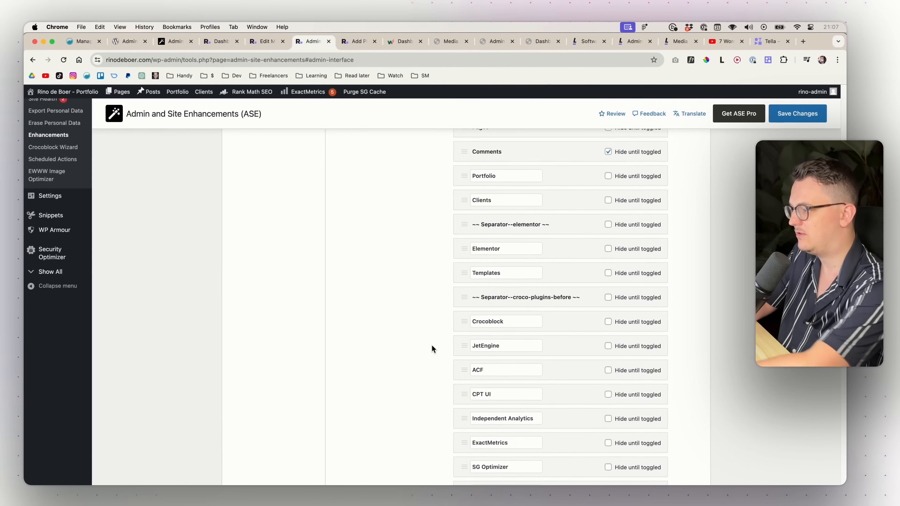
# - Rename the Independent Analytics menu item to Analytics and save
pyautogui.click(499, 407)
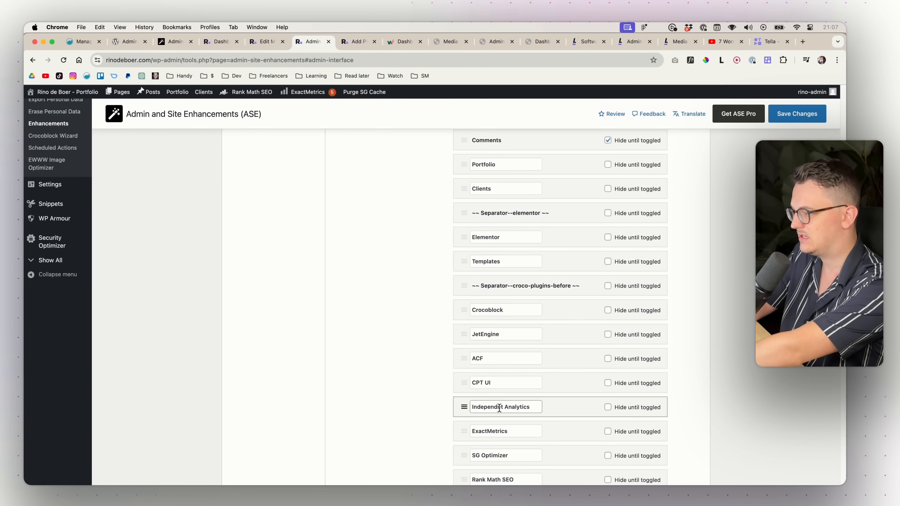
pyautogui.doubleClick(499, 407)
pyautogui.press('BackSpace')
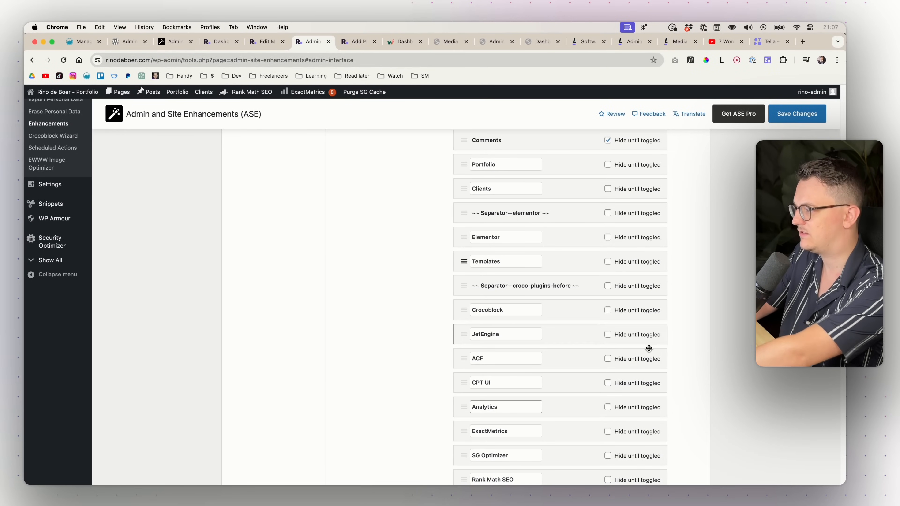
pyautogui.click(797, 113)
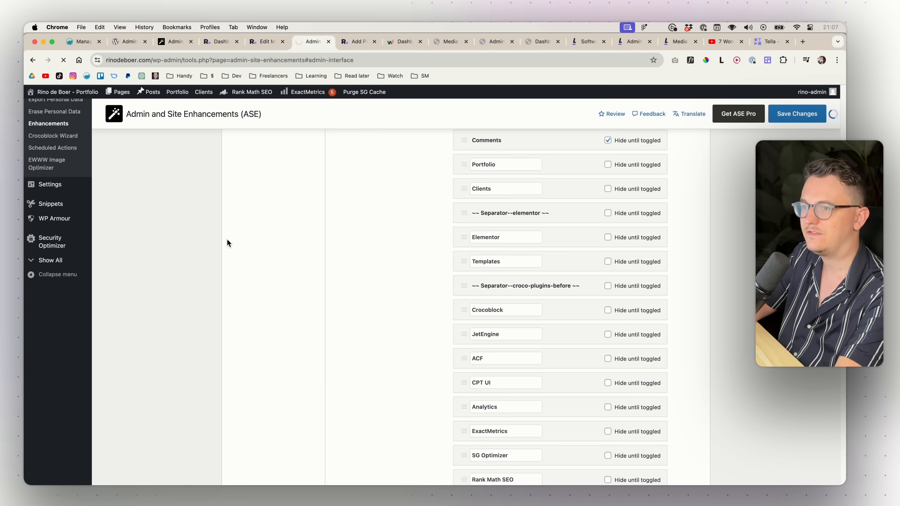
pyautogui.moveTo(53, 262)
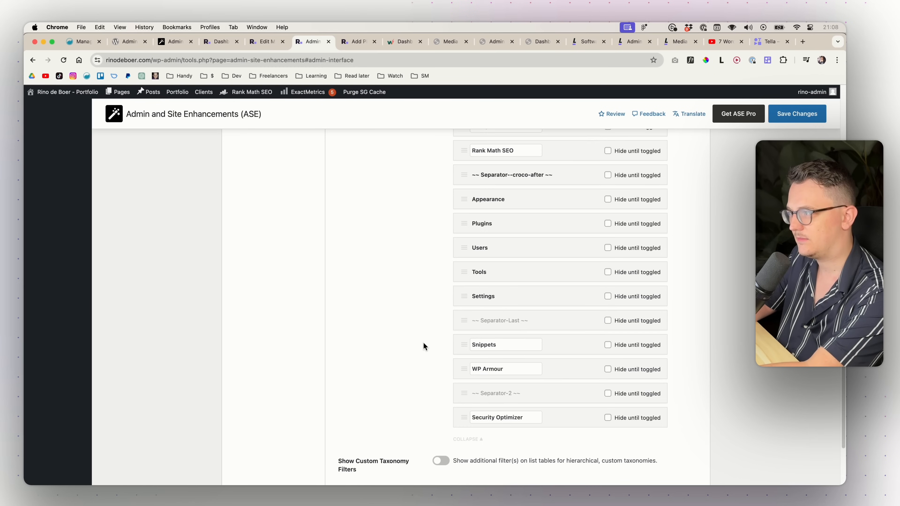
# - Highlight the Display Active Plugins First option, then go to the media edit screen
pyautogui.scroll(-5, 369, 325)
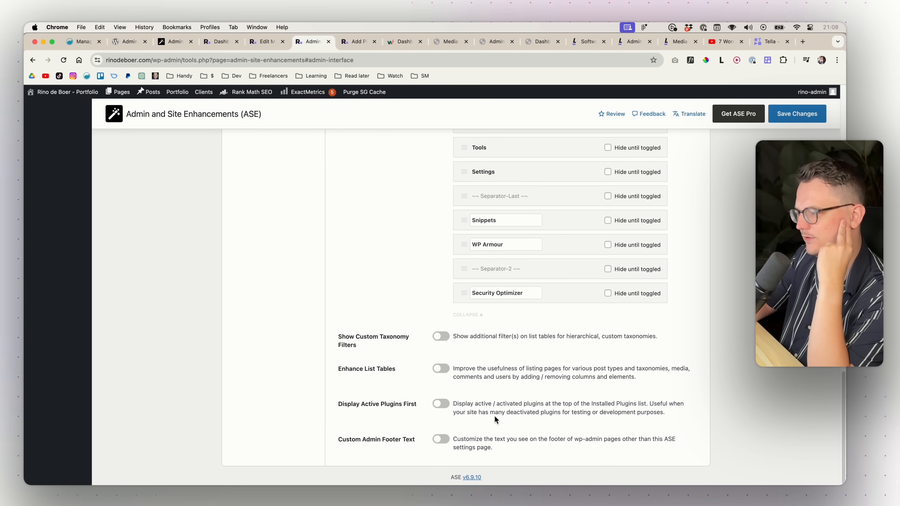
pyautogui.moveTo(346, 405); pyautogui.dragTo(408, 406)
pyautogui.click(408, 406)
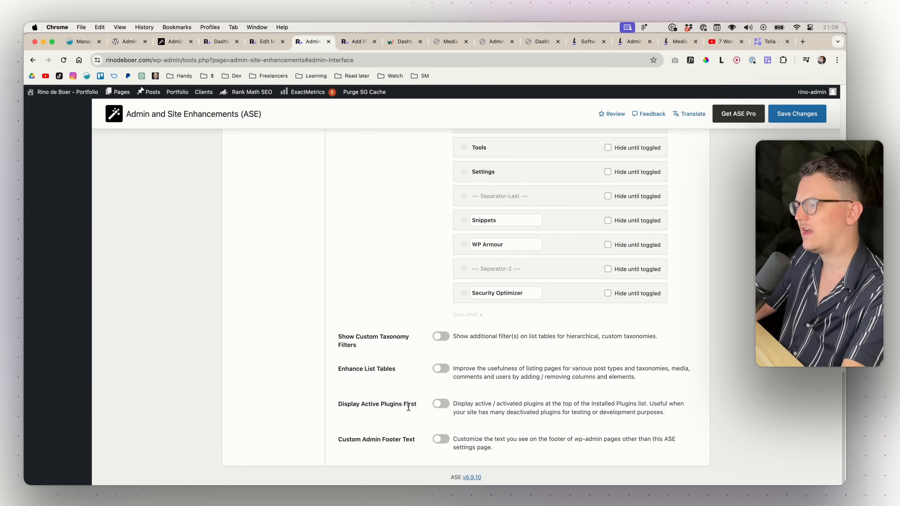
pyautogui.click(265, 42)
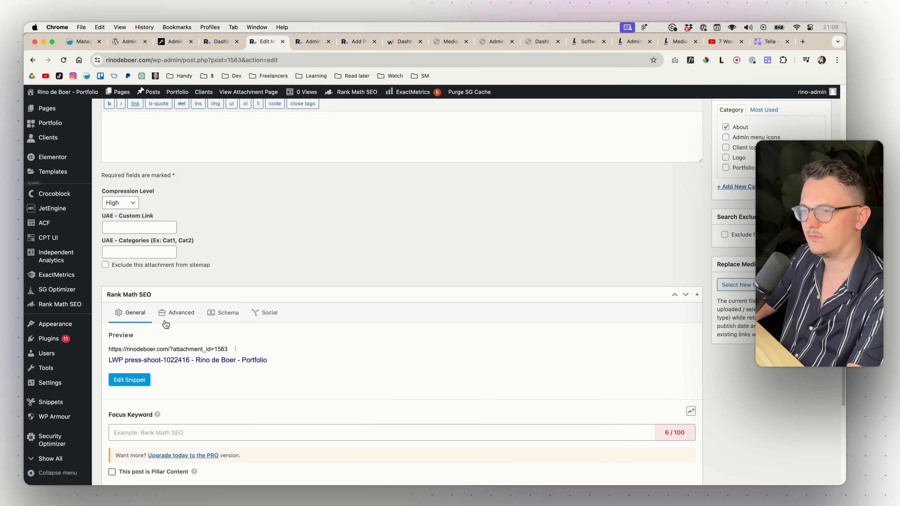
# - Deactivate Ultimate Addons for Elementor in the installed plugins list
pyautogui.click(36, 341)
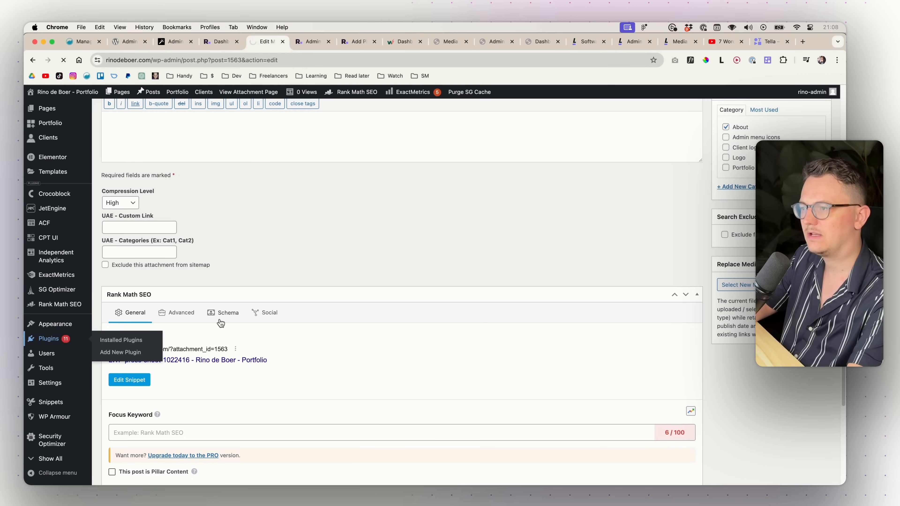
pyautogui.scroll(-10, 245, 293)
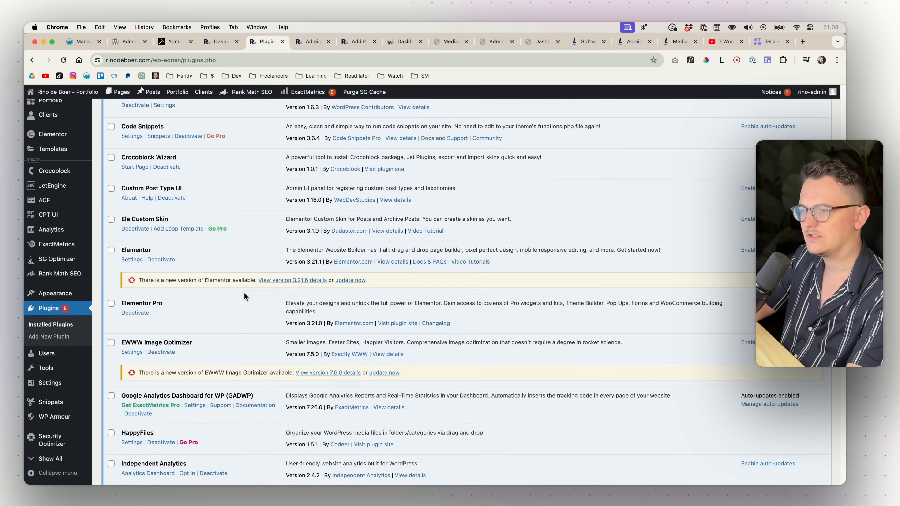
pyautogui.scroll(-10, 244, 293)
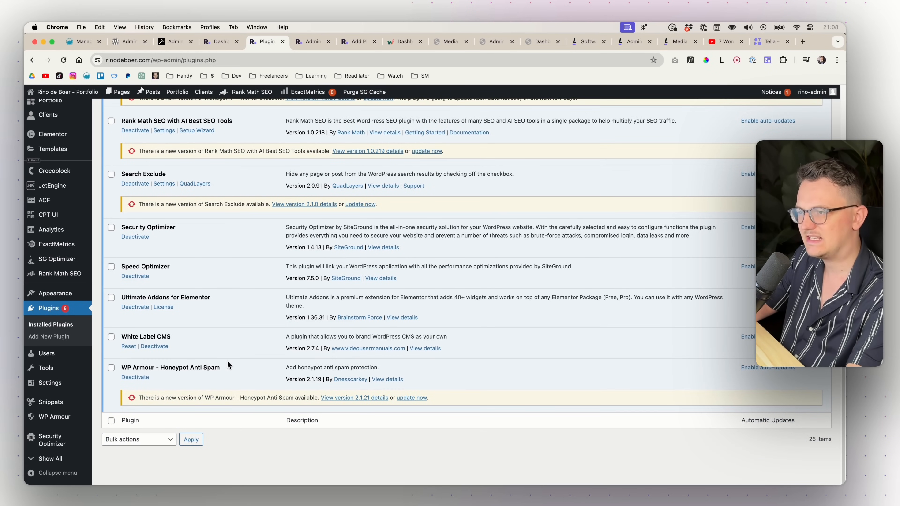
pyautogui.click(137, 307)
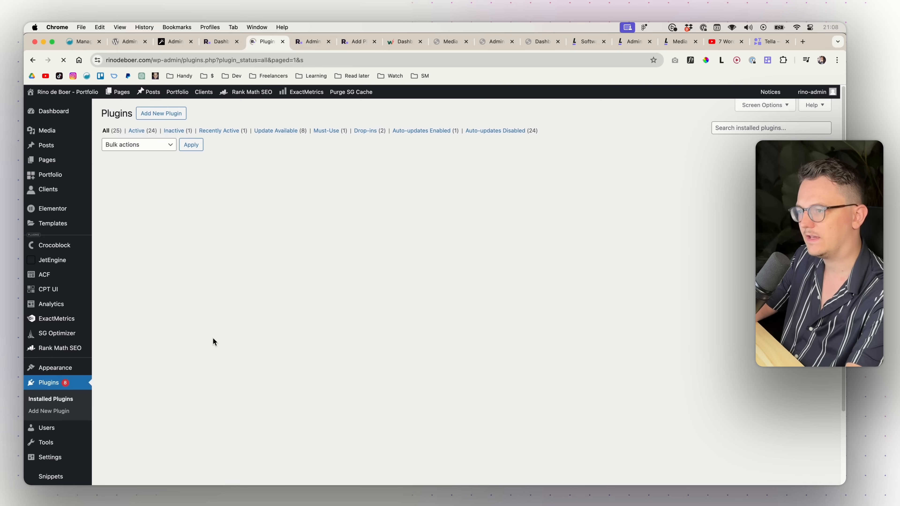
pyautogui.scroll(-15, 213, 337)
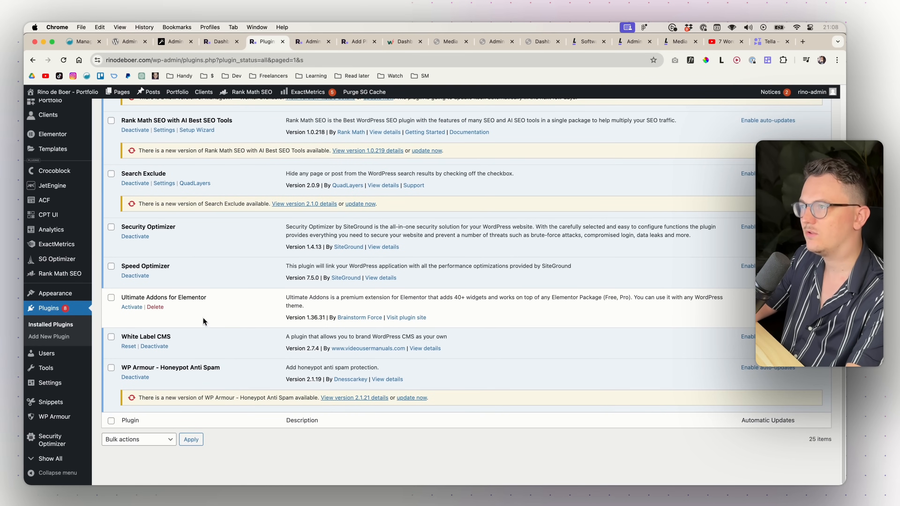
# - Save Display Active Plugins First as enabled and reload Plugins to see the inactive plugin last
pyautogui.hotkey('ctrl', 'Tab')
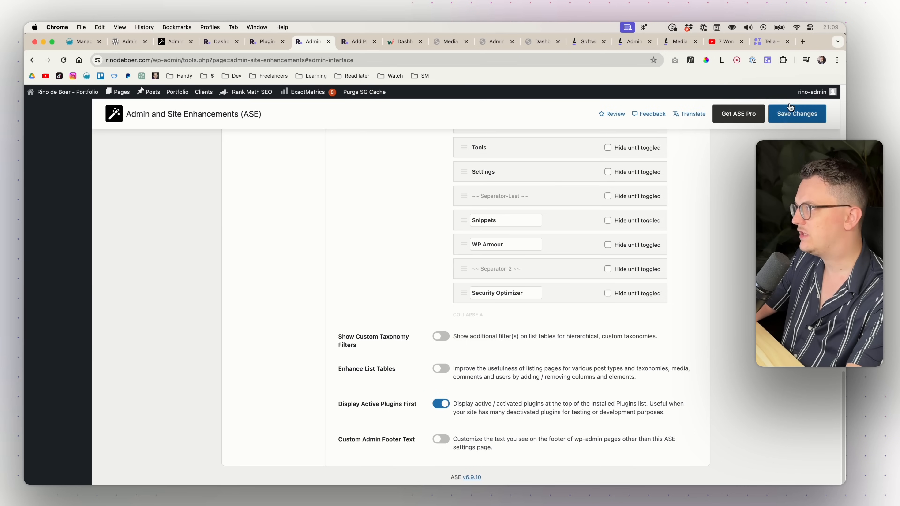
pyautogui.click(803, 110)
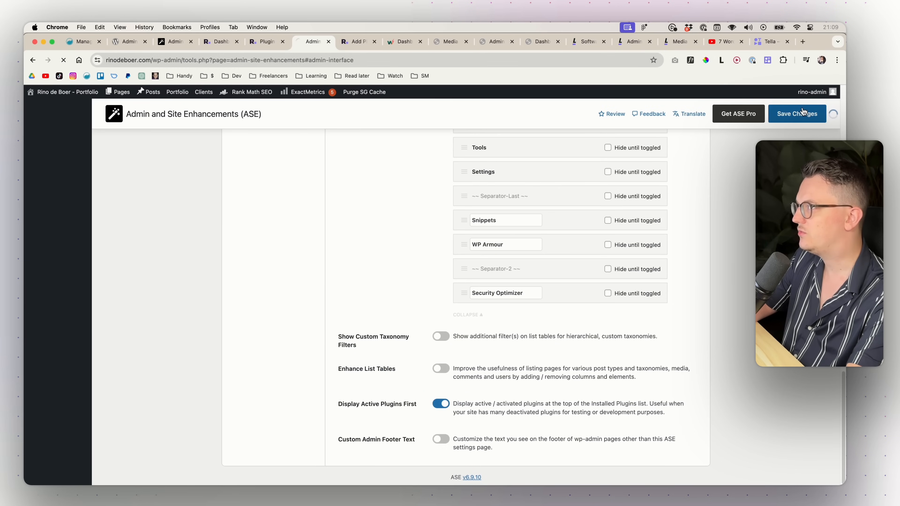
pyautogui.click(266, 41)
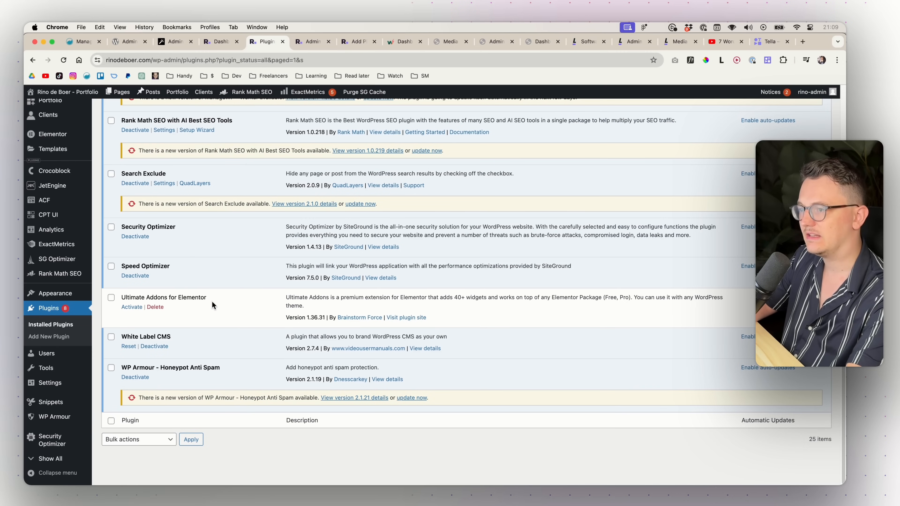
pyautogui.press('super+r')
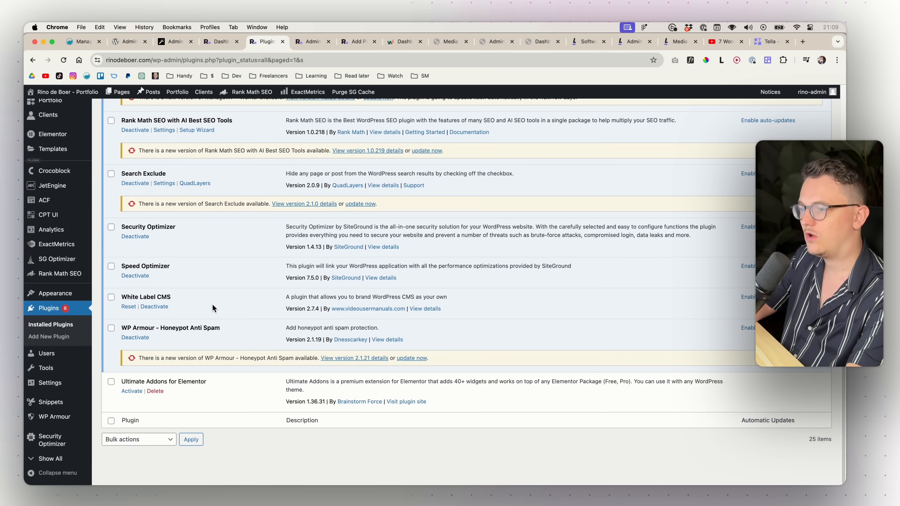
pyautogui.scroll(15, 195, 391)
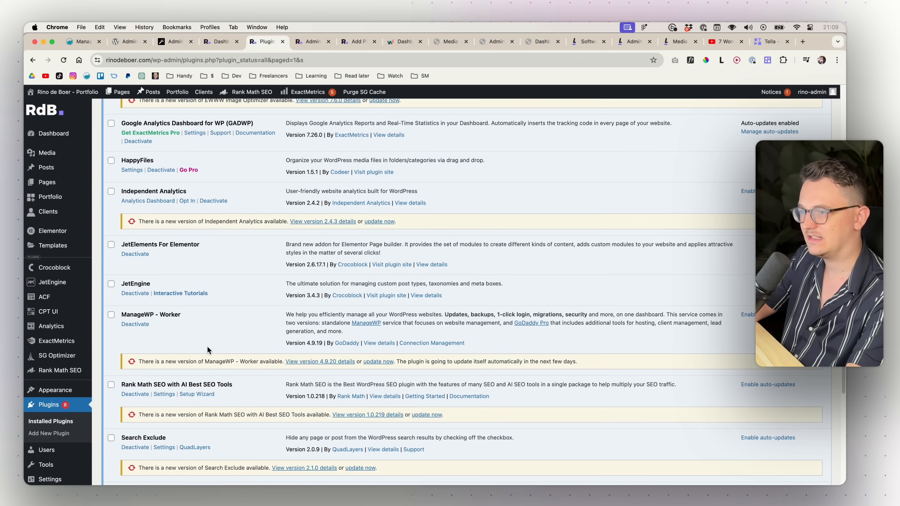
pyautogui.scroll(5, 206, 343)
pyautogui.scroll(-10, 230, 355)
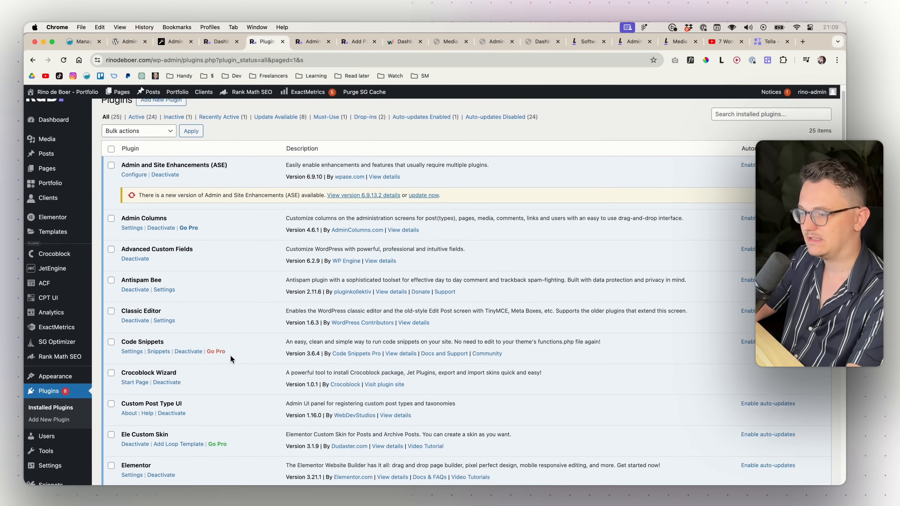
pyautogui.scroll(-8, 230, 355)
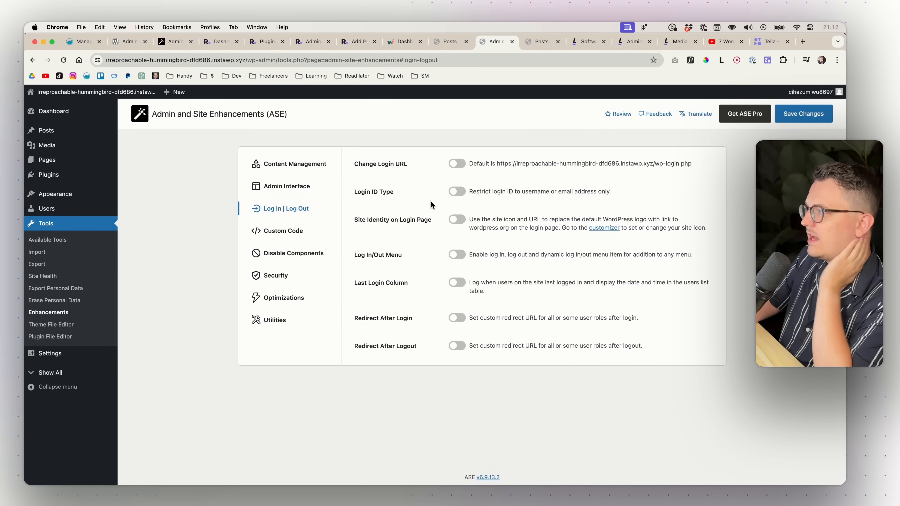
# - Turn on Change Login URL, expand its options, and edit the New login URL slug
pyautogui.click(456, 164)
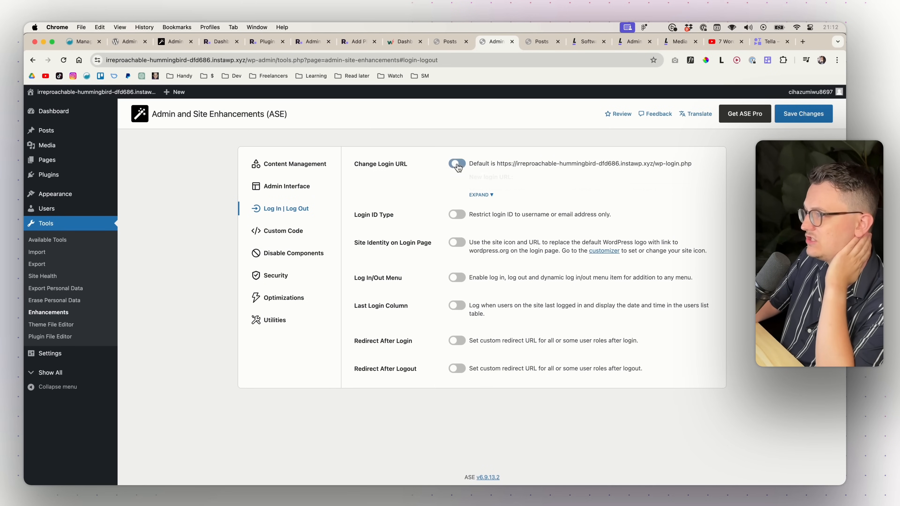
pyautogui.click(482, 195)
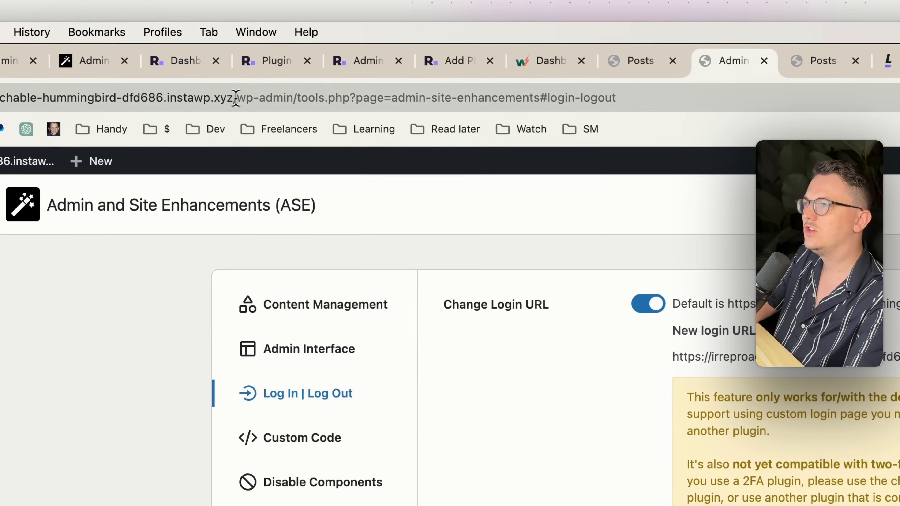
pyautogui.moveTo(246, 60); pyautogui.dragTo(273, 60)
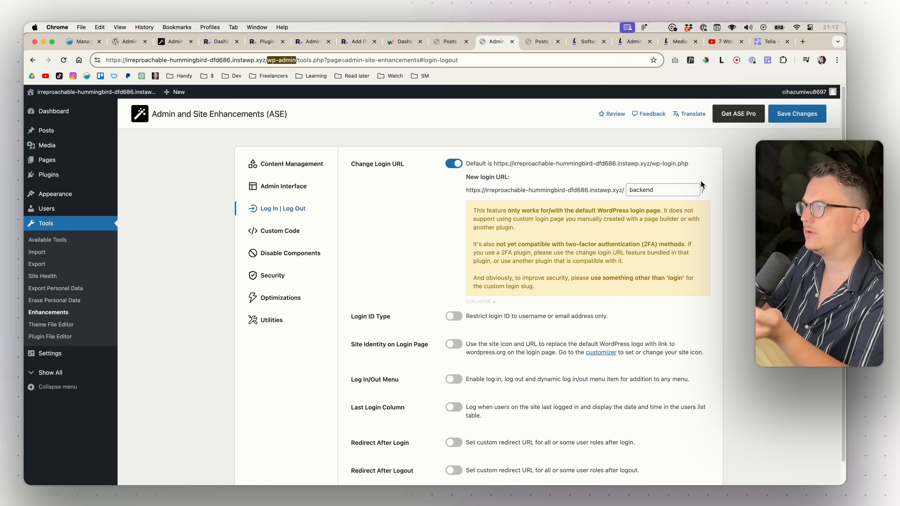
pyautogui.doubleClick(628, 191)
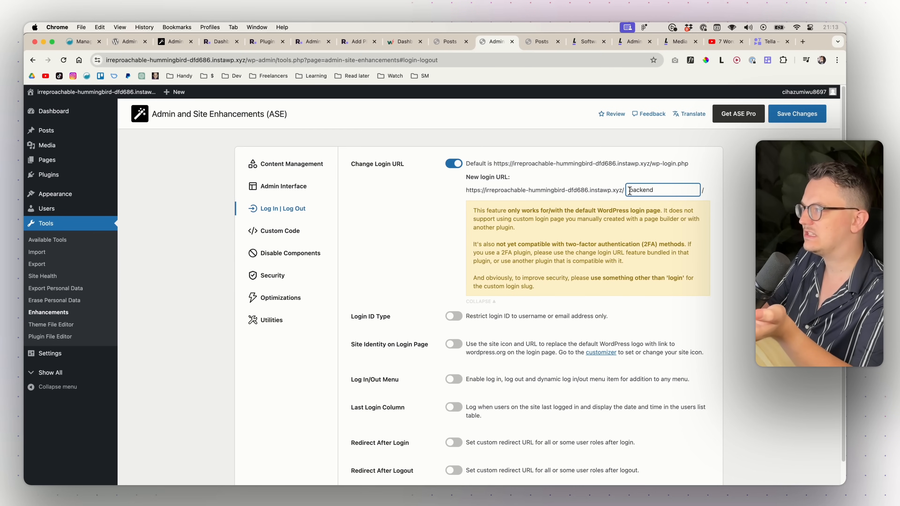
pyautogui.click(662, 189)
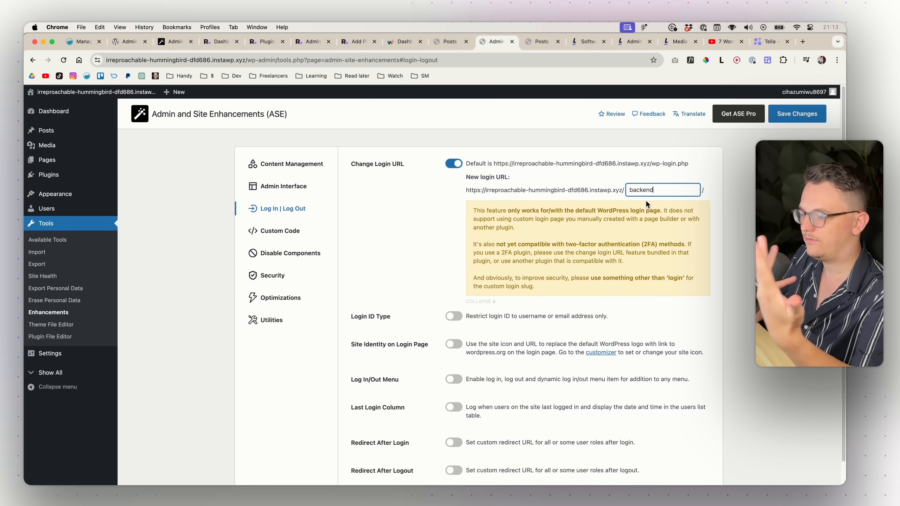
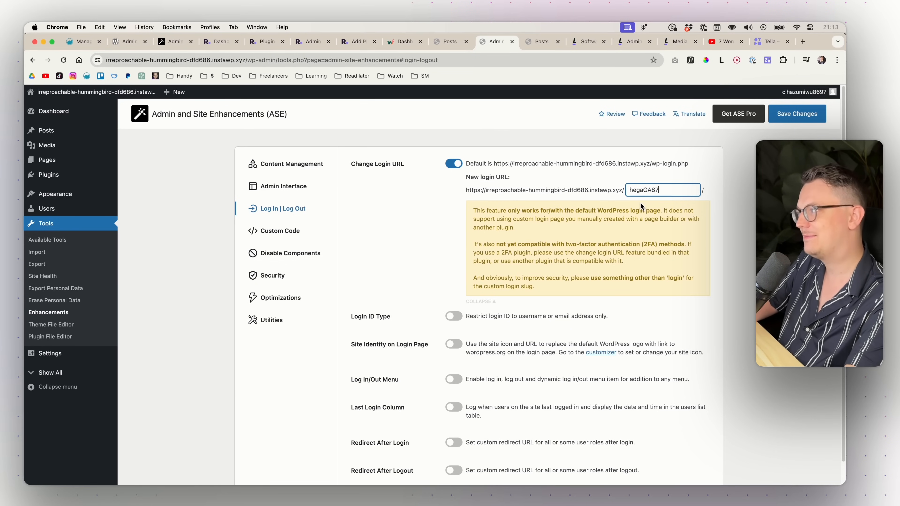
pyautogui.doubleClick(642, 190)
# - Enter 'backend' as the login slug and save, then go to Disable Components
pyautogui.write('backend')
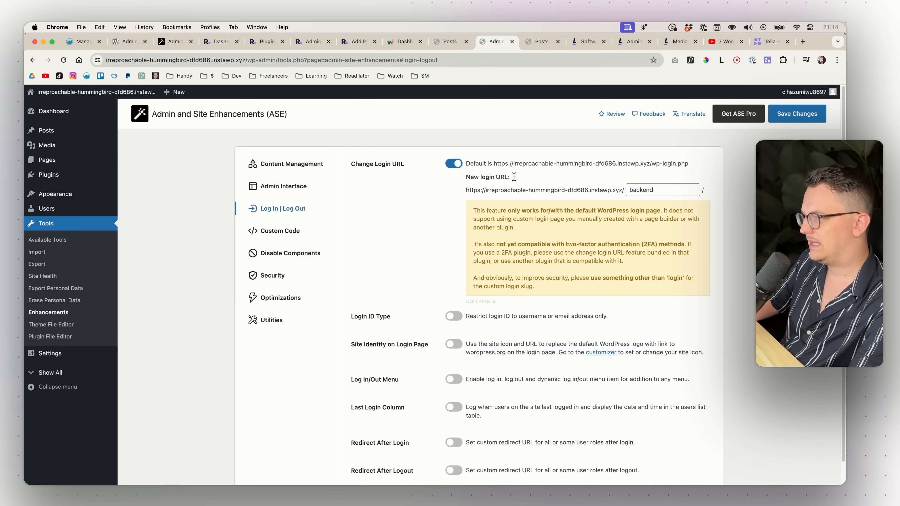
pyautogui.click(786, 122)
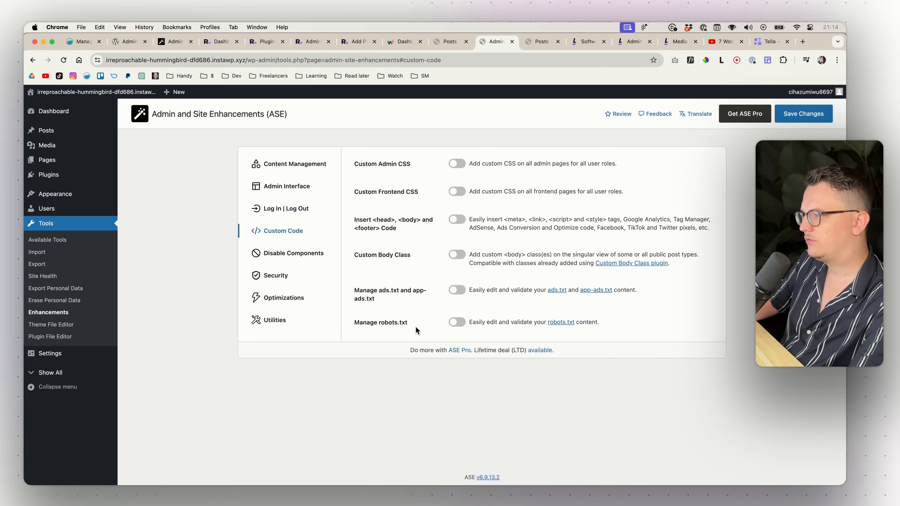
pyautogui.moveTo(416, 325); pyautogui.dragTo(338, 238)
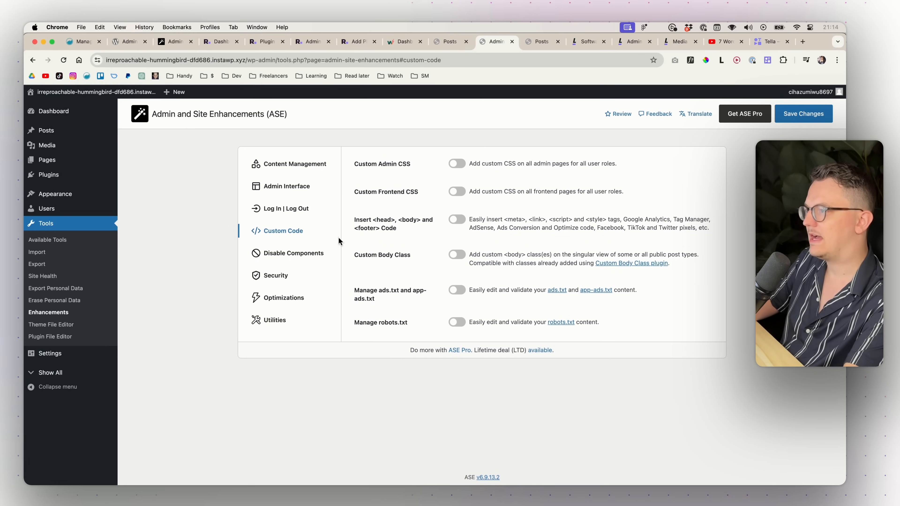
pyautogui.click(293, 253)
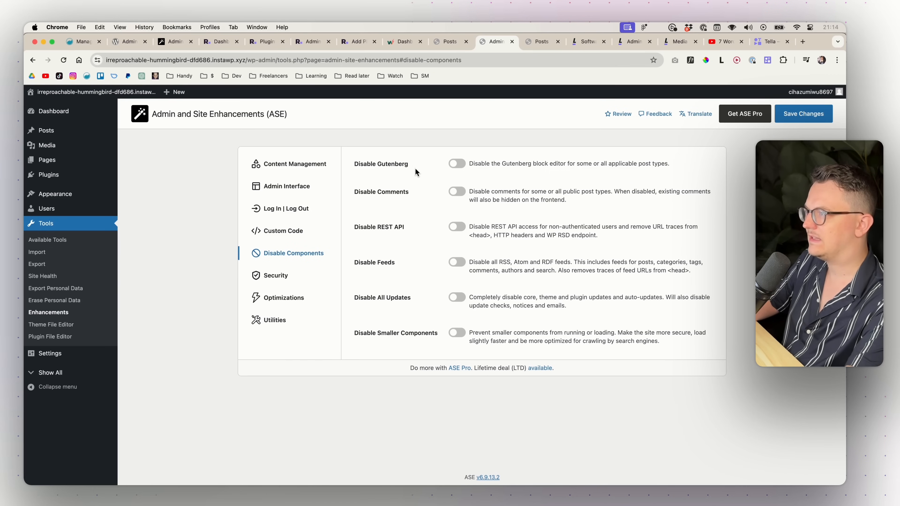
# - Turn on Disable Gutenberg for Posts, Pages, Font Families and Font Faces
pyautogui.click(457, 163)
pyautogui.click(481, 195)
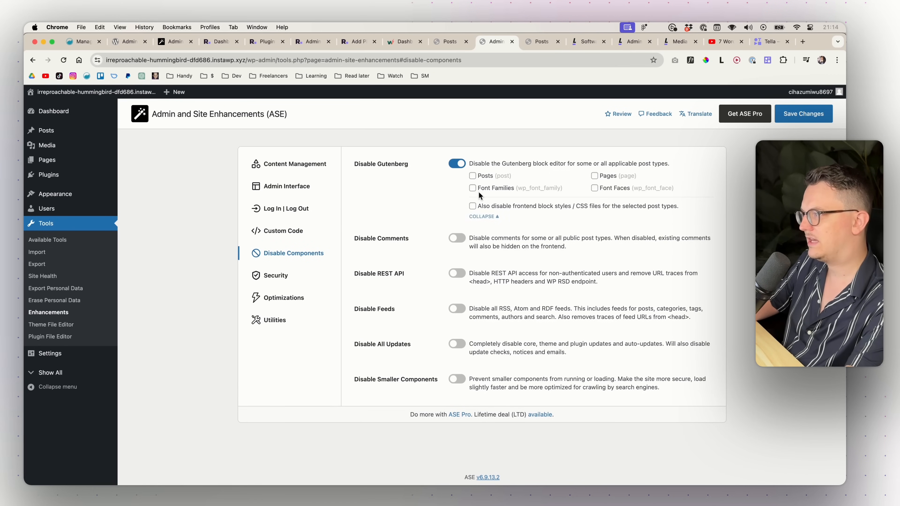
pyautogui.click(473, 176)
pyautogui.click(472, 188)
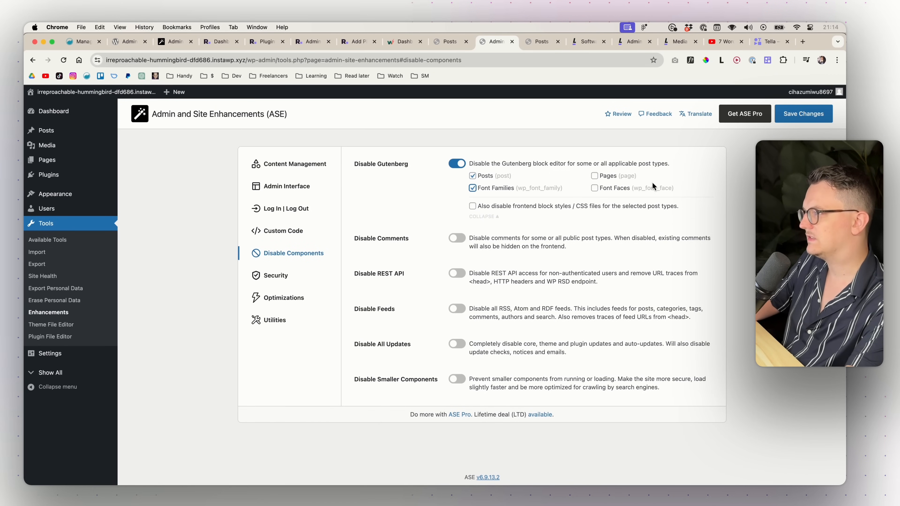
pyautogui.click(594, 188)
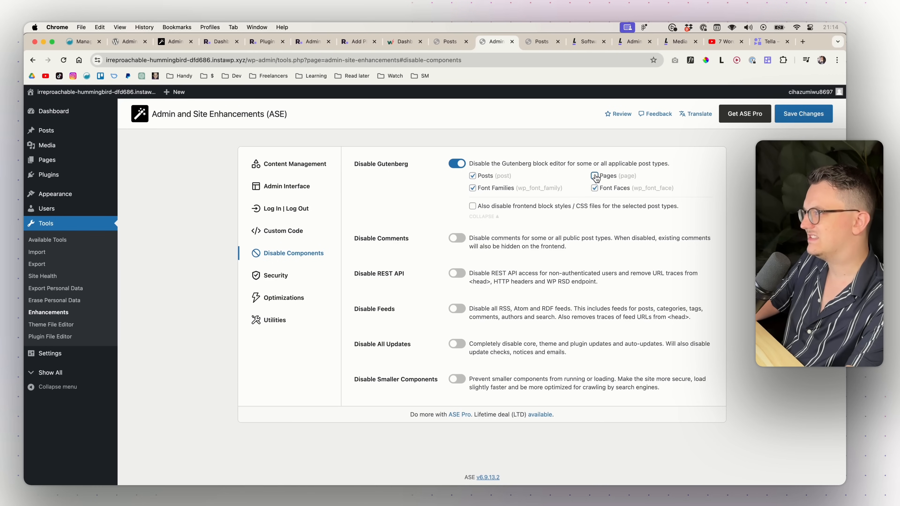
pyautogui.click(594, 176)
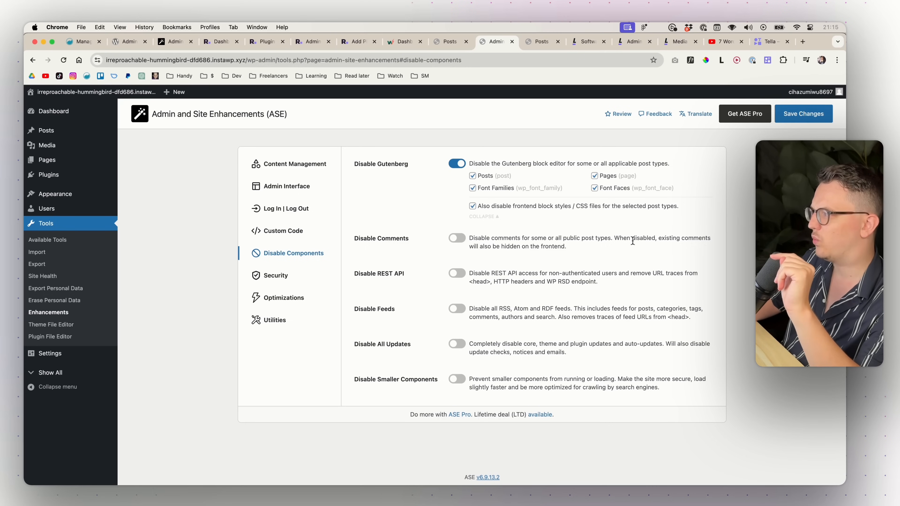
# - Turn on Disable Comments for Posts, Pages and Media
pyautogui.moveTo(614, 239); pyautogui.dragTo(654, 240)
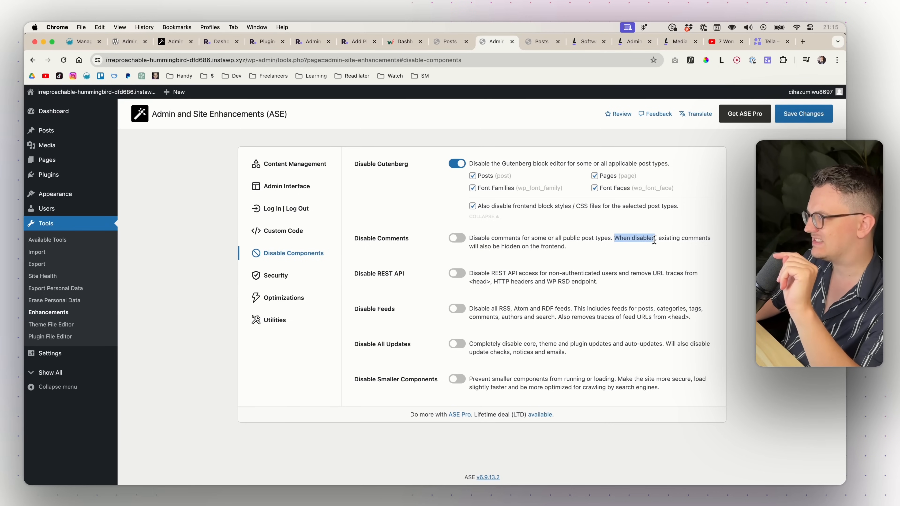
pyautogui.tripleClick(629, 233)
pyautogui.click(628, 232)
pyautogui.tripleClick(627, 244)
pyautogui.click(626, 245)
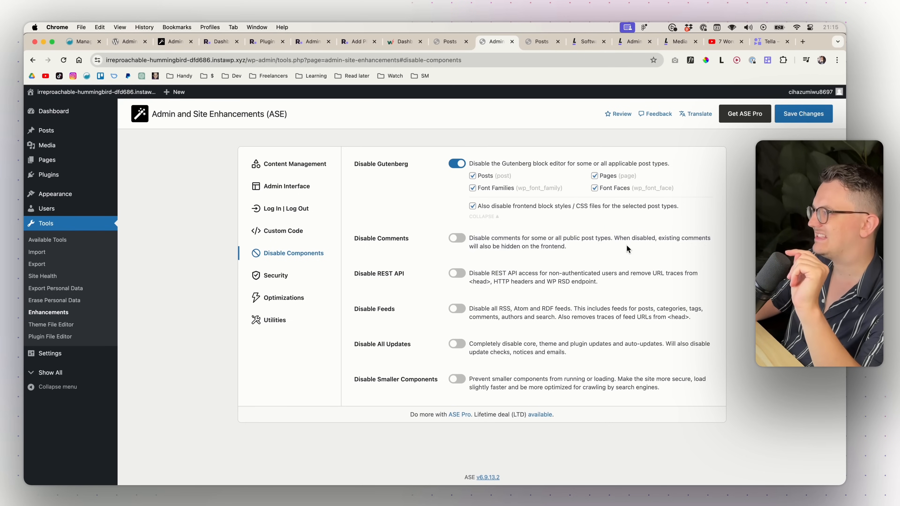
pyautogui.click(457, 244)
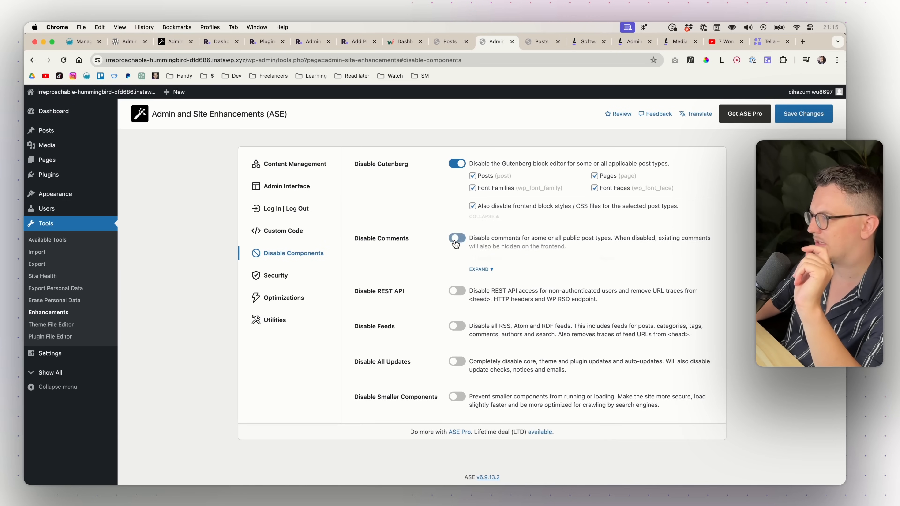
pyautogui.click(480, 270)
pyautogui.click(473, 259)
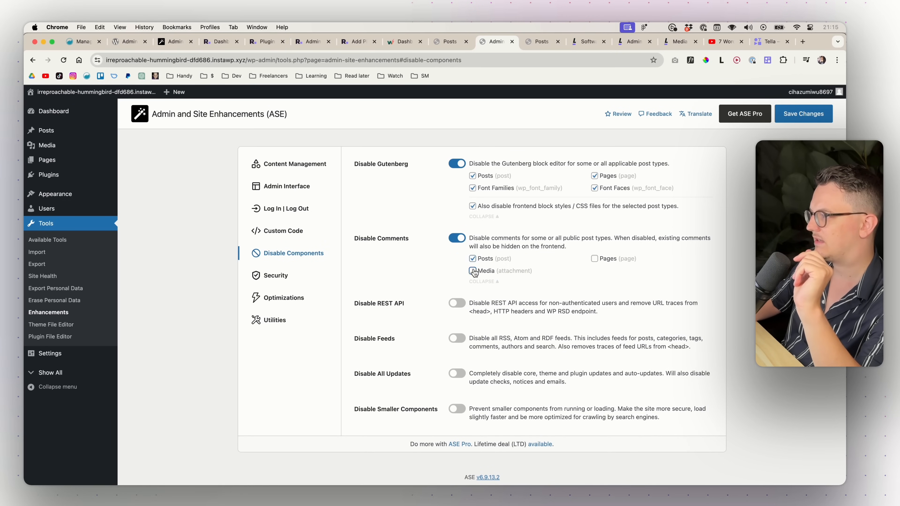
pyautogui.click(473, 271)
pyautogui.click(594, 259)
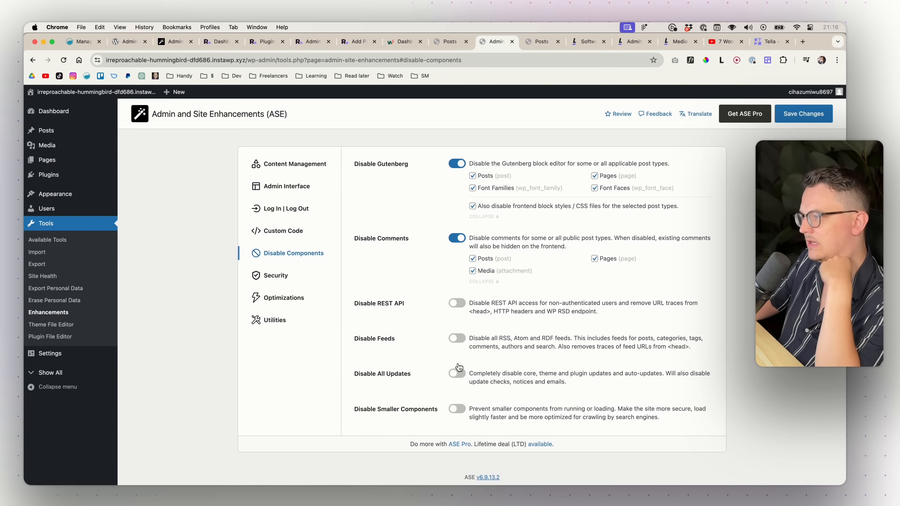
# - In Security, enable Limit Login Attempts with 5 failed attempts and 5 lockouts allowed
pyautogui.click(301, 279)
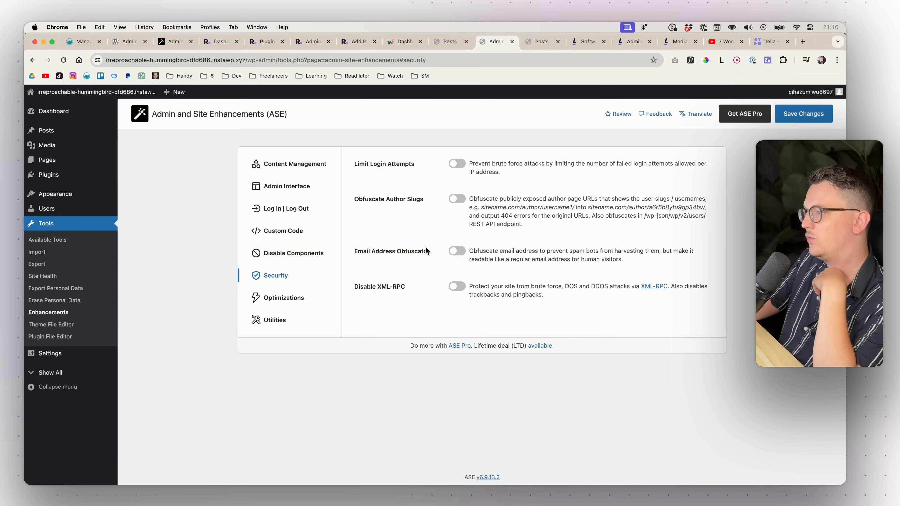
pyautogui.click(458, 168)
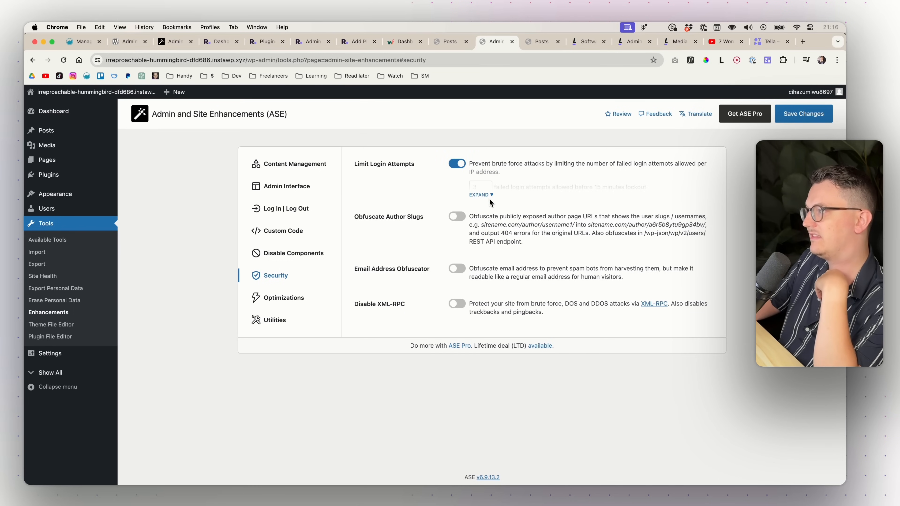
pyautogui.click(480, 195)
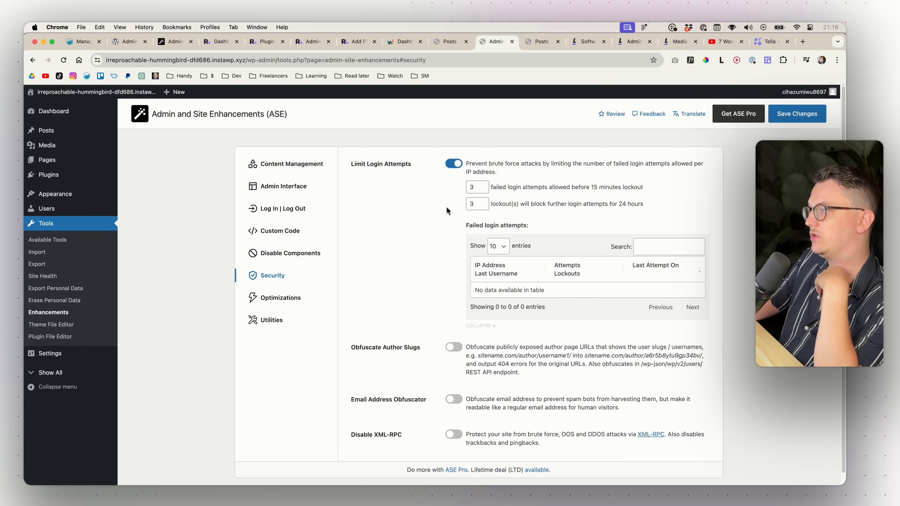
pyautogui.doubleClick(473, 187)
pyautogui.write('5')
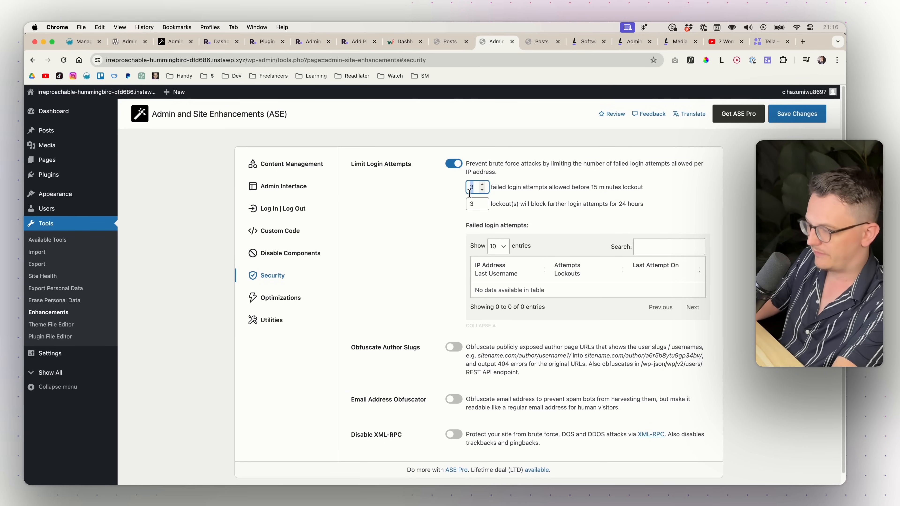
pyautogui.click(472, 202)
pyautogui.click(459, 204)
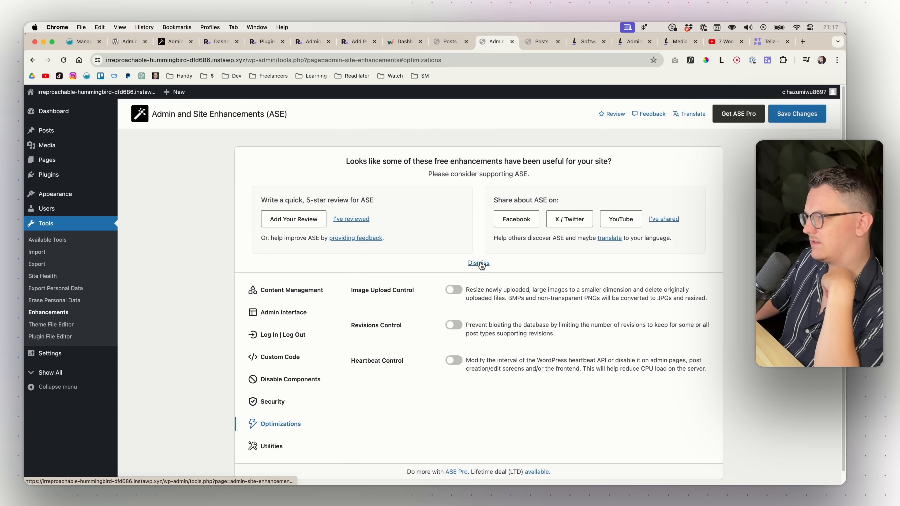
# - Dismiss the ASE review banner on Optimizations, reload the page, and dismiss it again
pyautogui.click(479, 264)
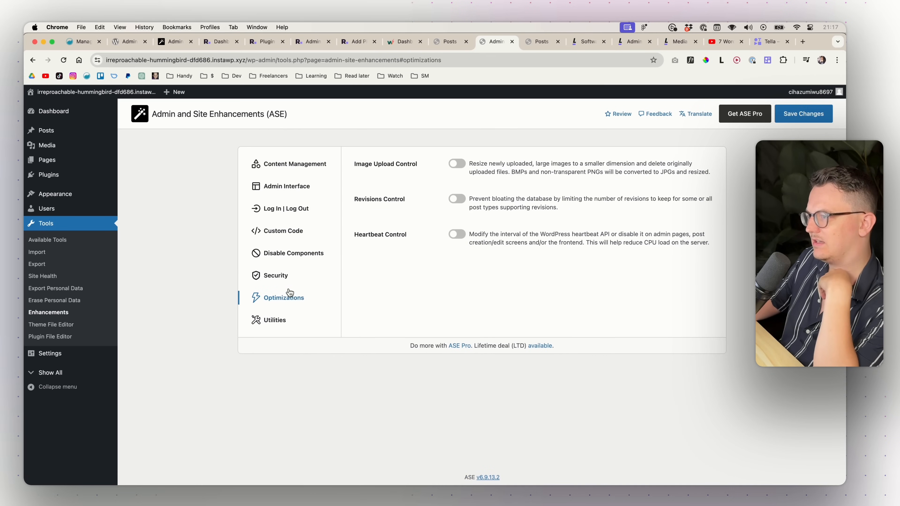
pyautogui.click(285, 278)
pyautogui.click(294, 300)
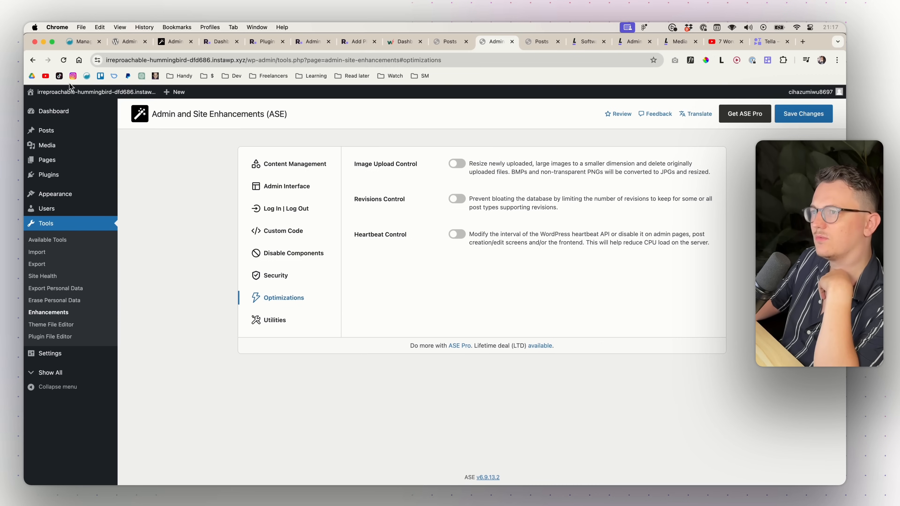
pyautogui.click(64, 60)
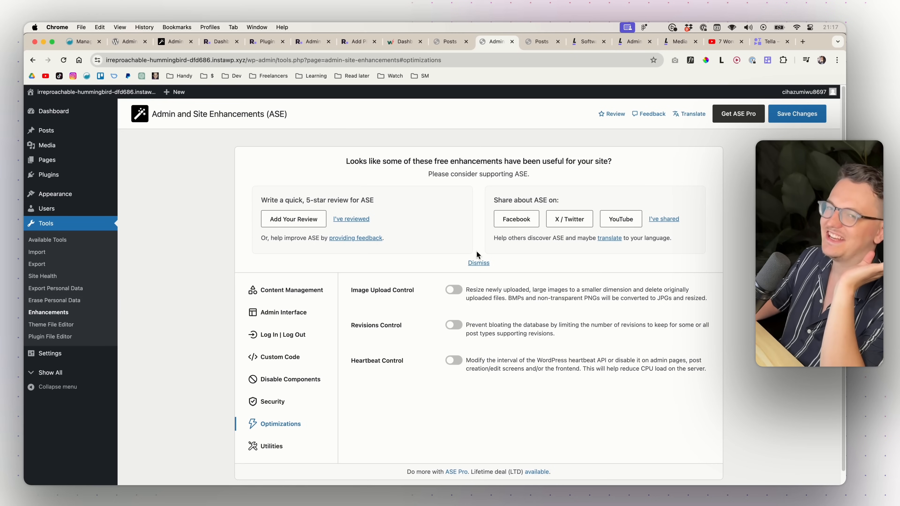
pyautogui.click(480, 266)
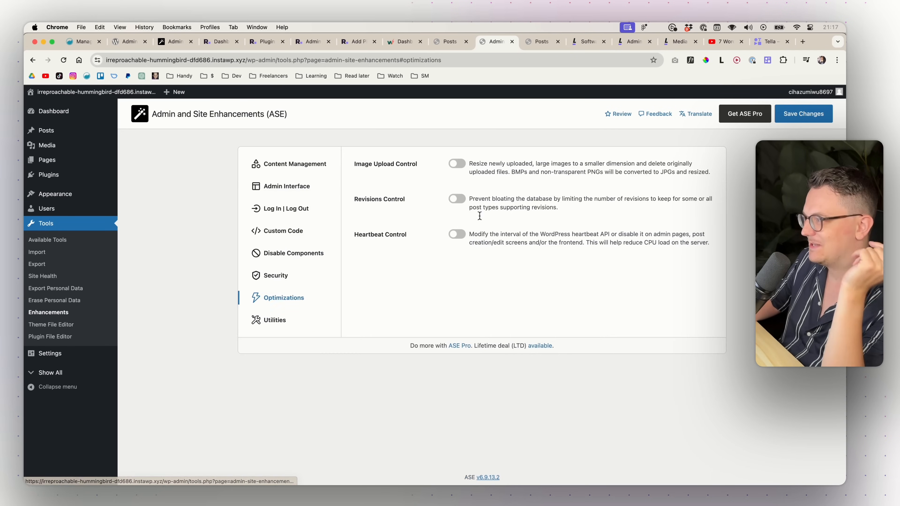